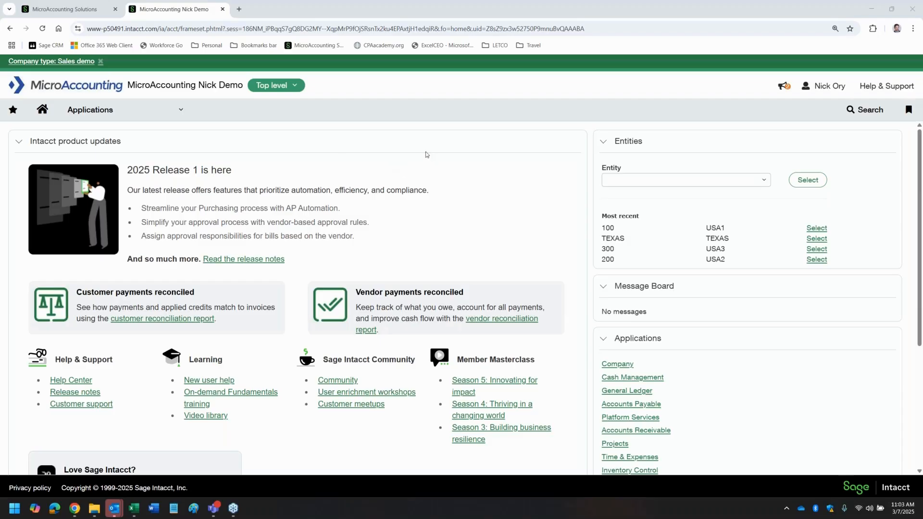
- Open the list of document sequences in the Company setup area
{"action": "left_click", "coordinate": [162, 121]}
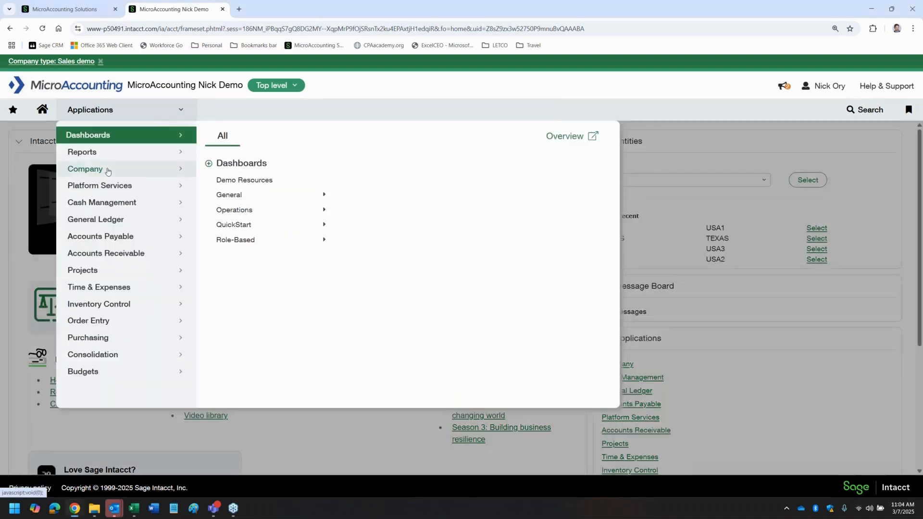
{"action": "left_click", "coordinate": [107, 170]}
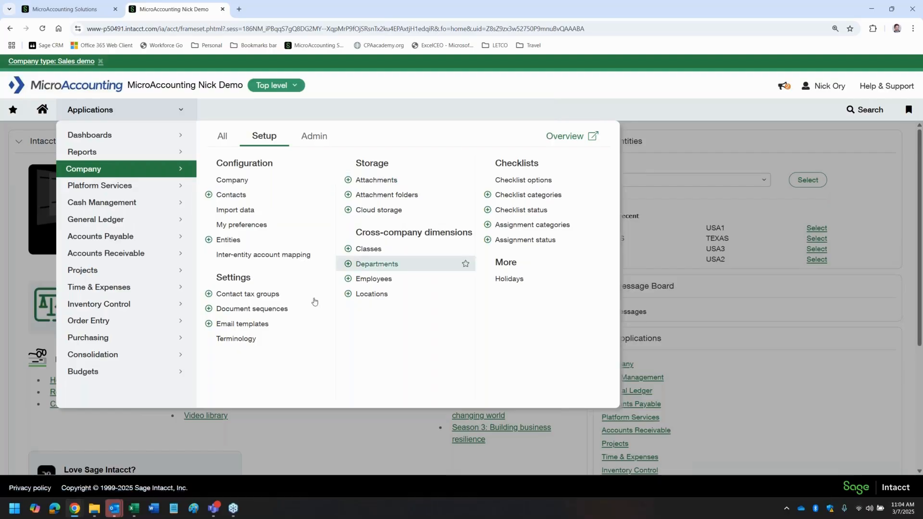
{"action": "left_click", "coordinate": [265, 313]}
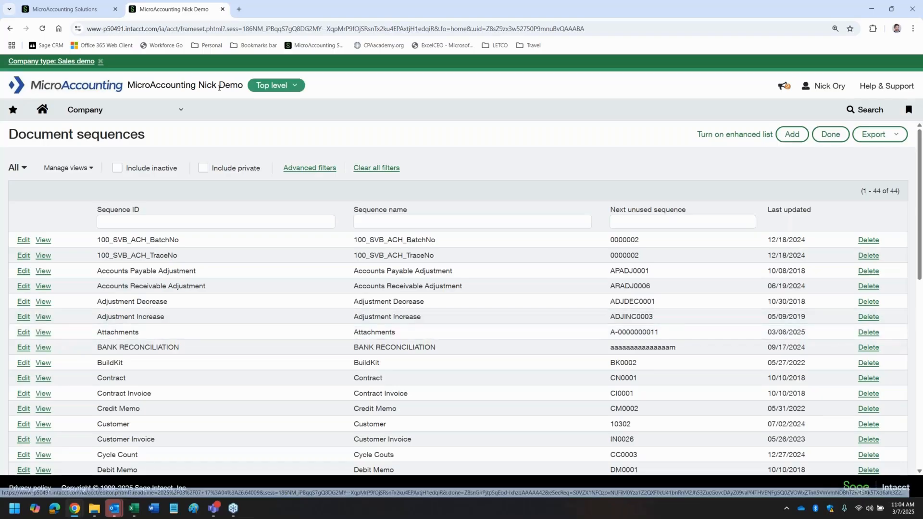
{"action": "left_click", "coordinate": [183, 110]}
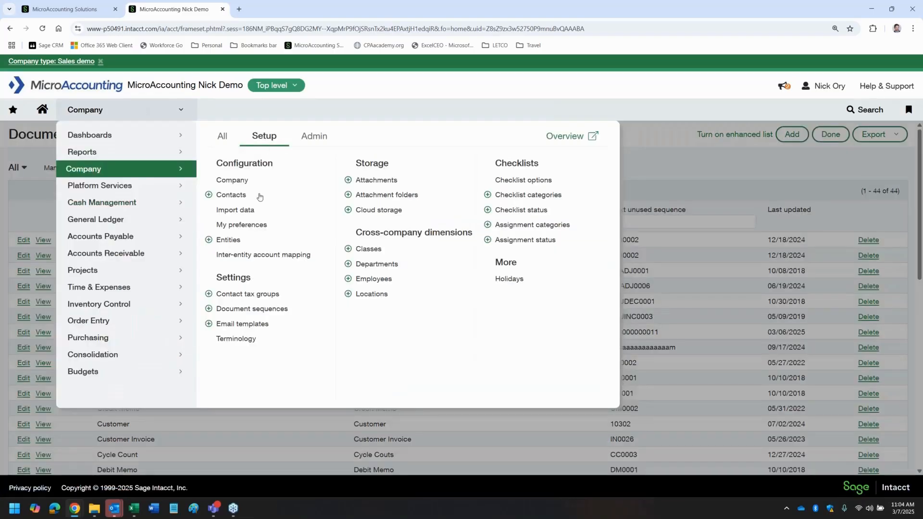
{"action": "left_click", "coordinate": [752, 172]}
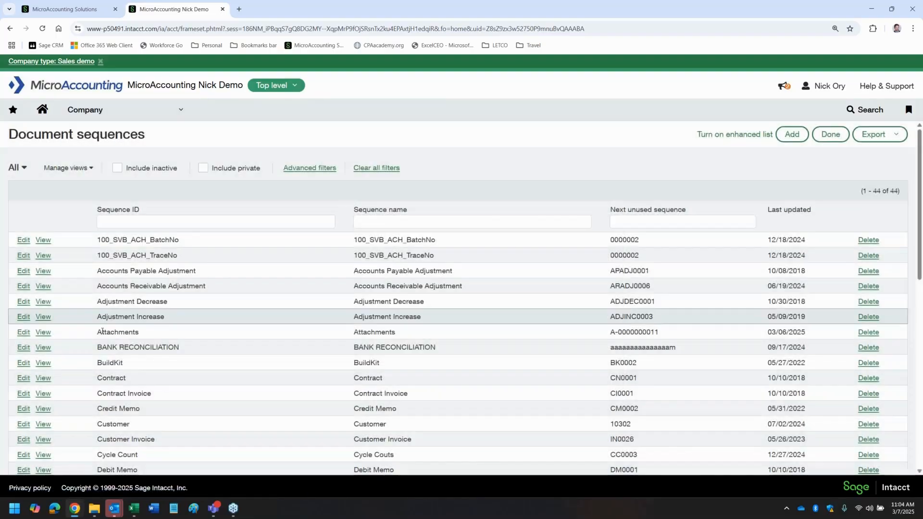
- Open the Attachments document sequence for editing
{"action": "left_click", "coordinate": [22, 332]}
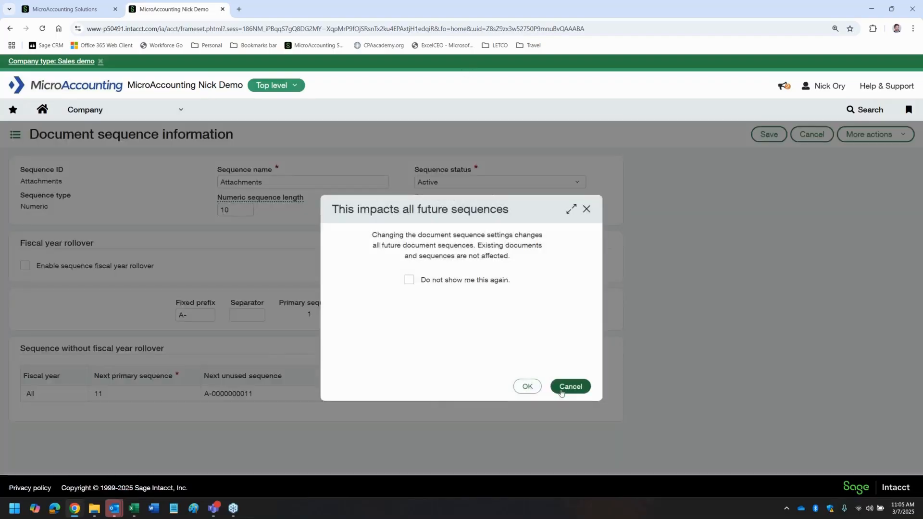
{"action": "left_click", "coordinate": [561, 390]}
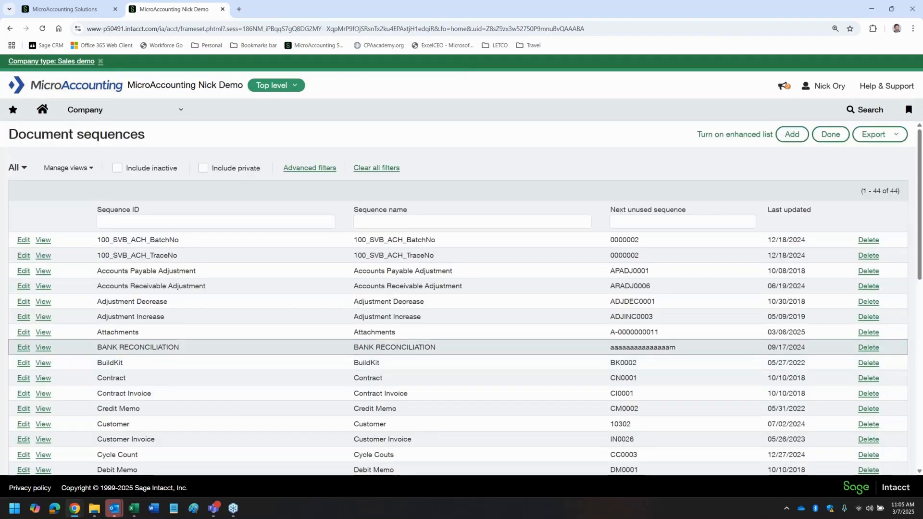
{"action": "left_click", "coordinate": [24, 334]}
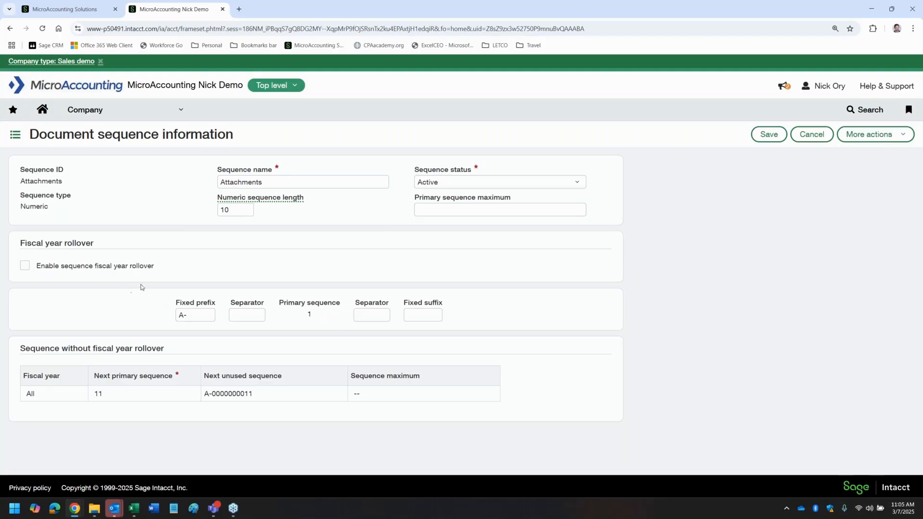
- Examine the Attachments sequence's prefix, primary sequence, suffix, next unused sequence and maximum, and close the record without saving
{"action": "left_click", "coordinate": [194, 310]}
{"action": "double_click", "coordinate": [310, 314]}
{"action": "left_click", "coordinate": [469, 307]}
{"action": "double_click", "coordinate": [251, 394]}
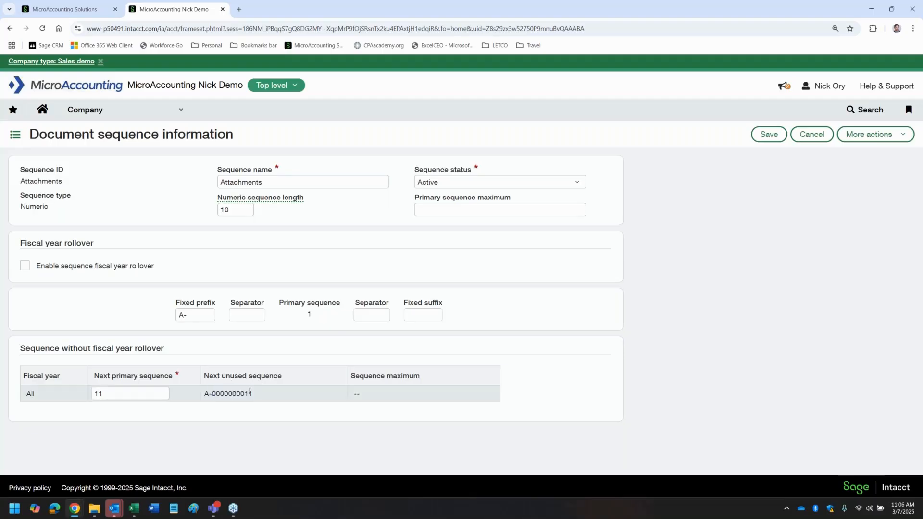
{"action": "double_click", "coordinate": [251, 393]}
{"action": "left_click_drag", "start_coordinate": [205, 393], "coordinate": [261, 390]}
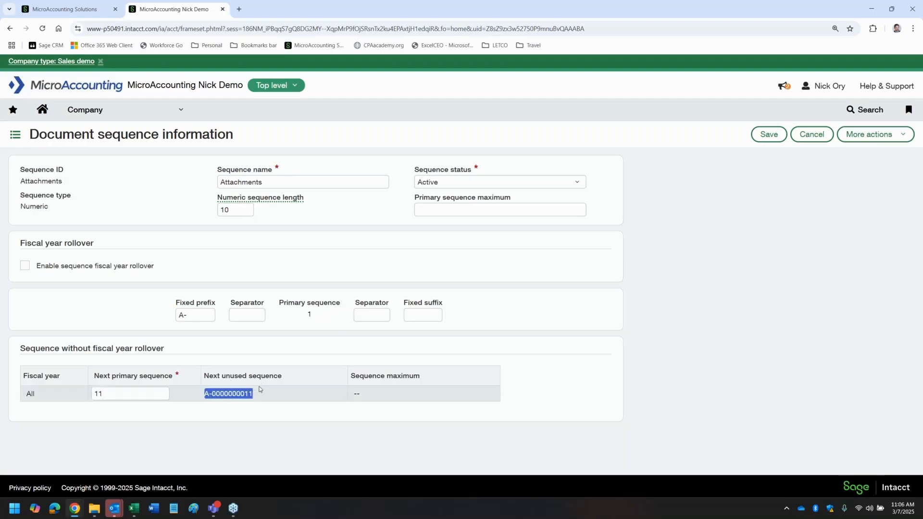
{"action": "left_click", "coordinate": [383, 377]}
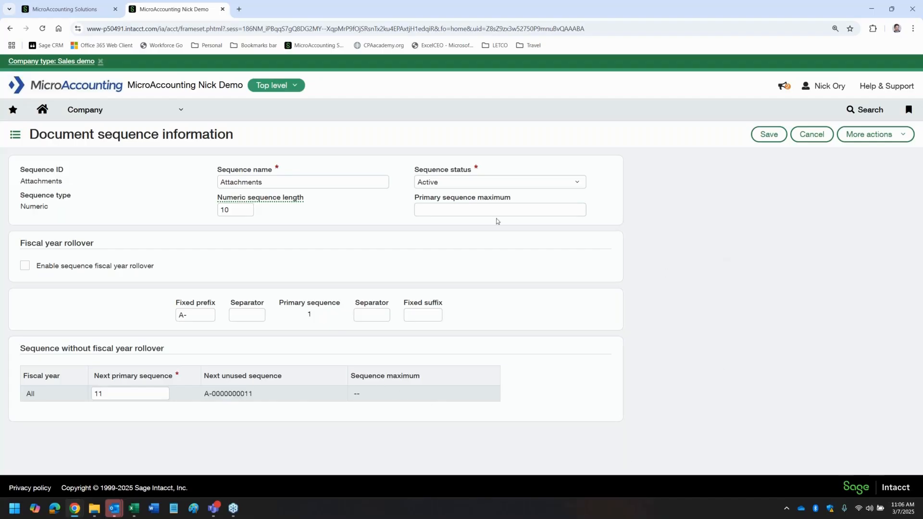
{"action": "left_click", "coordinate": [485, 209]}
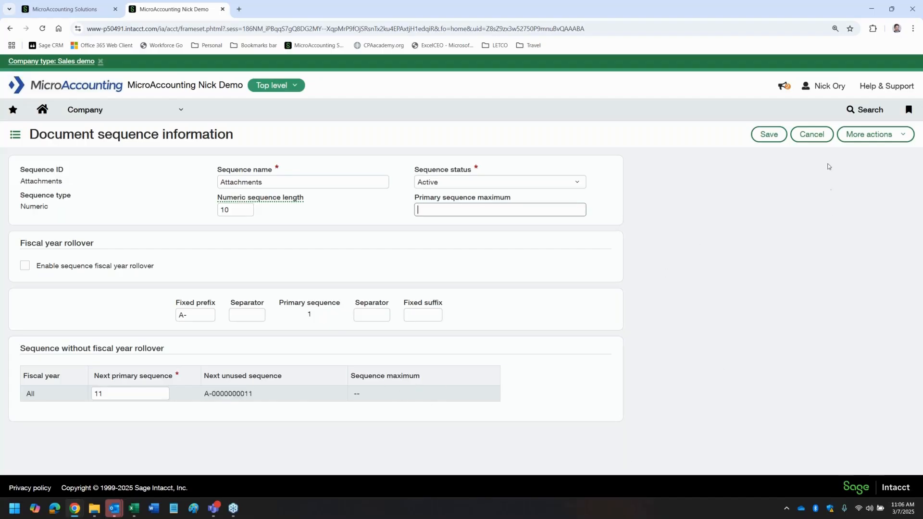
{"action": "left_click", "coordinate": [811, 134]}
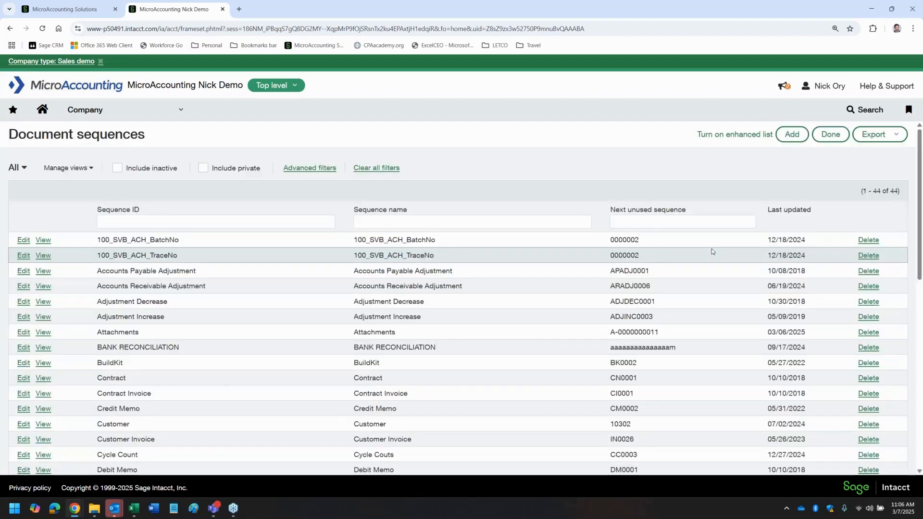
- Edit the company information so the attachment sequence type in the global settings is Attachments, and save it
{"action": "left_click", "coordinate": [166, 116]}
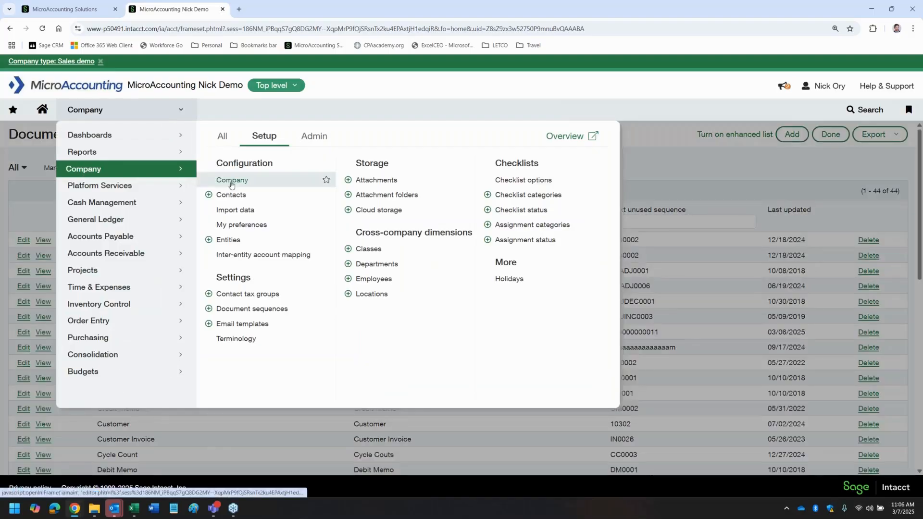
{"action": "left_click", "coordinate": [231, 182]}
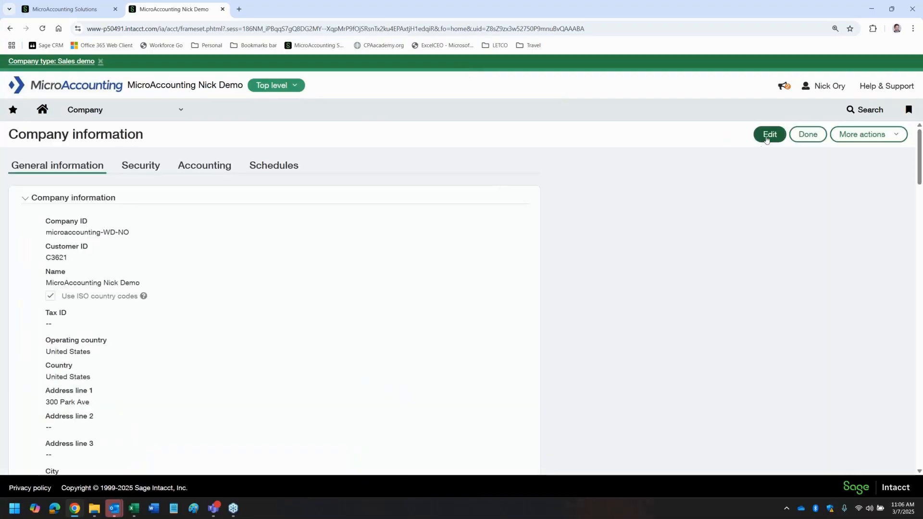
{"action": "left_click", "coordinate": [767, 138]}
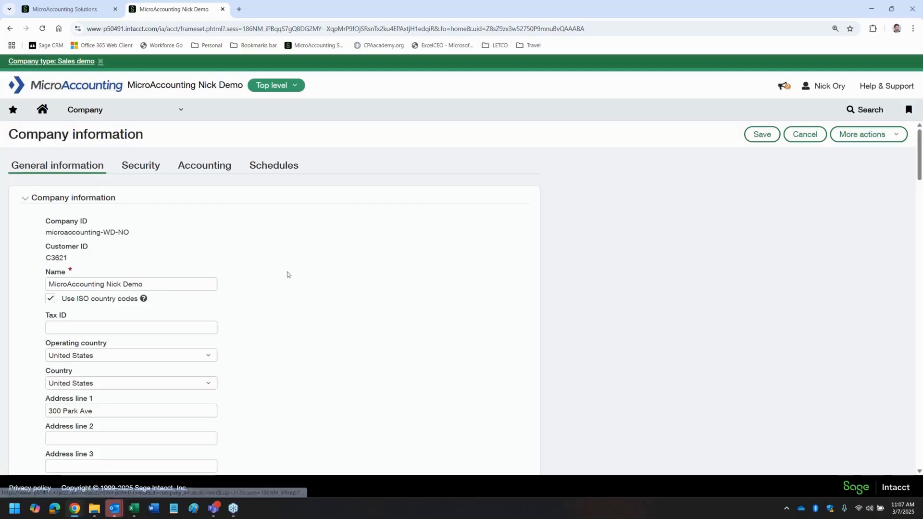
{"action": "scroll", "coordinate": [312, 304], "scroll_direction": "down", "scroll_amount": 7}
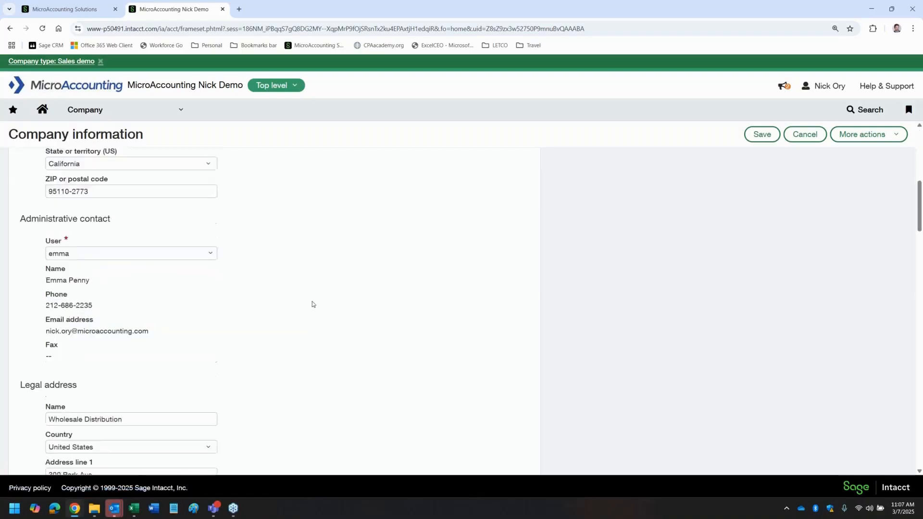
{"action": "scroll", "coordinate": [312, 303], "scroll_direction": "down", "scroll_amount": 10}
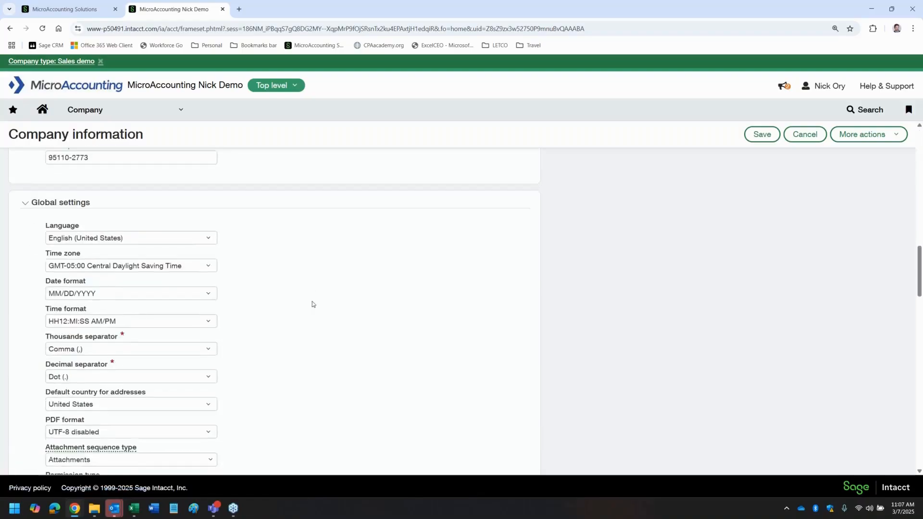
{"action": "scroll", "coordinate": [311, 304], "scroll_direction": "down", "scroll_amount": 2}
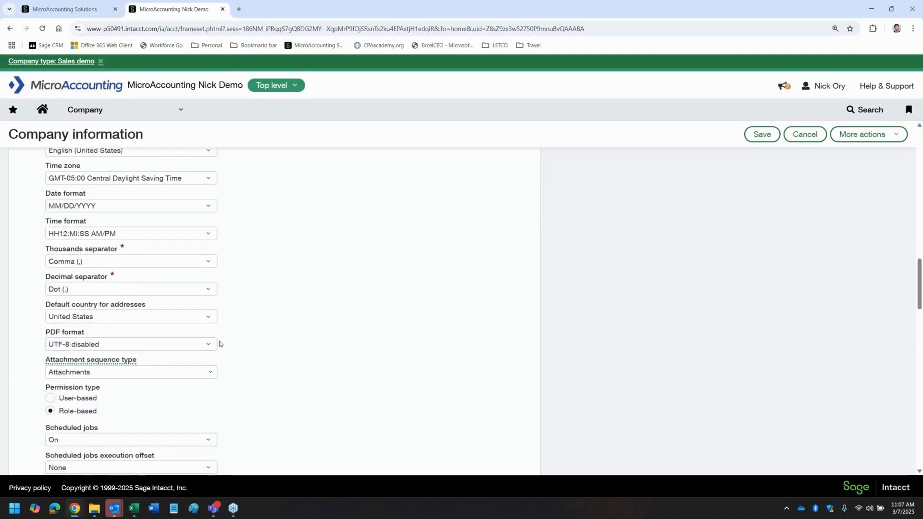
{"action": "left_click", "coordinate": [212, 376]}
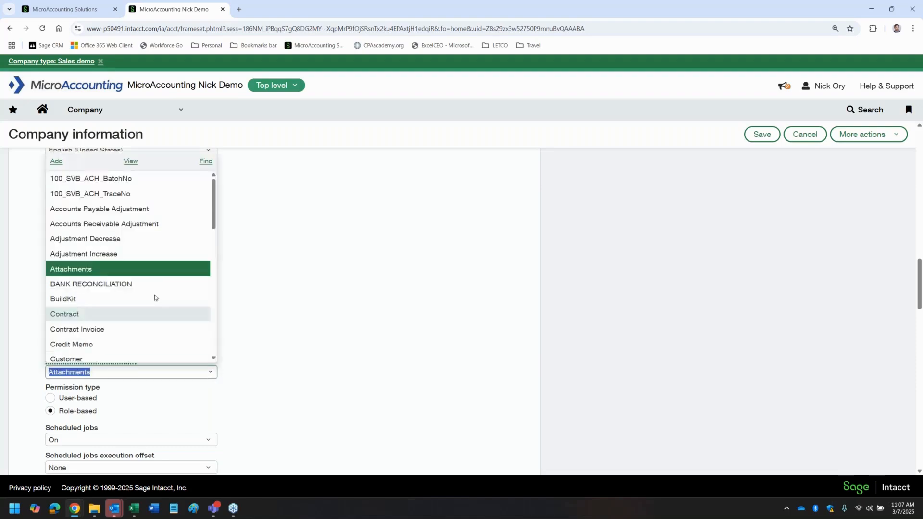
{"action": "left_click", "coordinate": [82, 269]}
{"action": "left_click", "coordinate": [445, 329]}
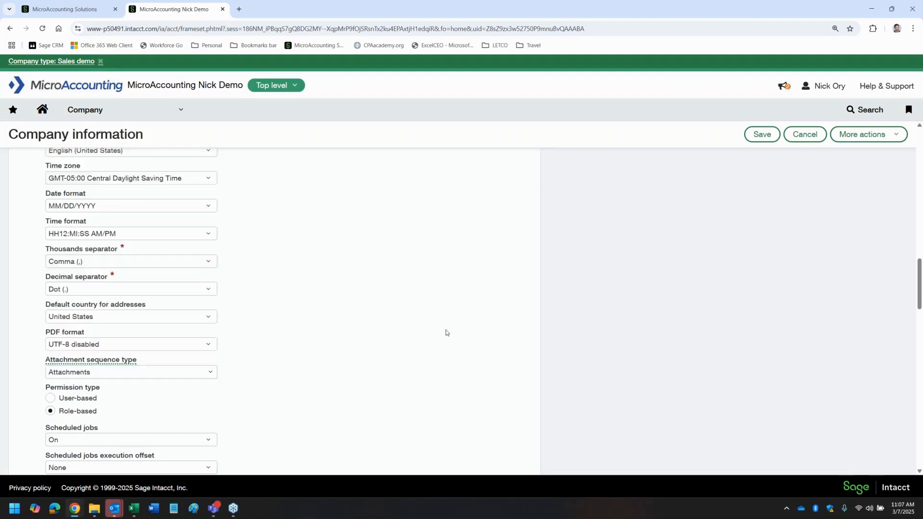
{"action": "left_click", "coordinate": [760, 134]}
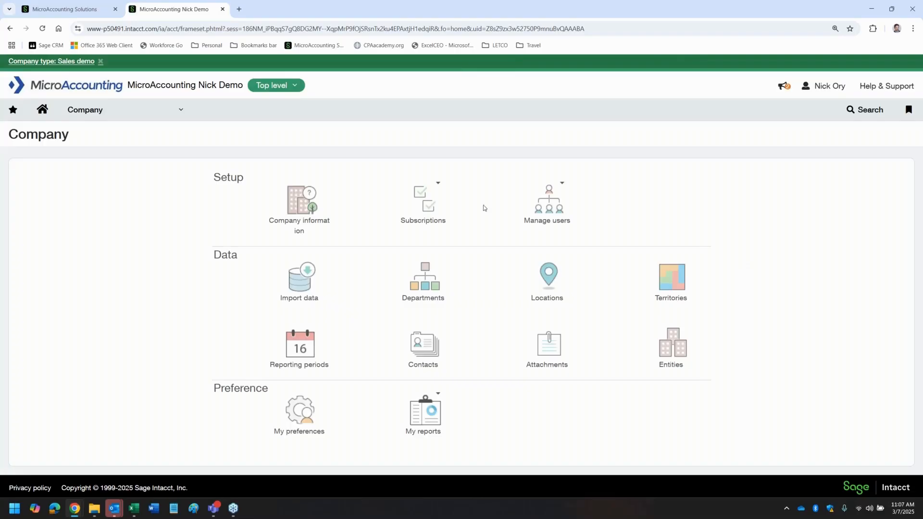
- Open the Massachusetts Department of Revenue vendor for editing and check the attachment choices in its additional information
{"action": "left_click", "coordinate": [178, 119]}
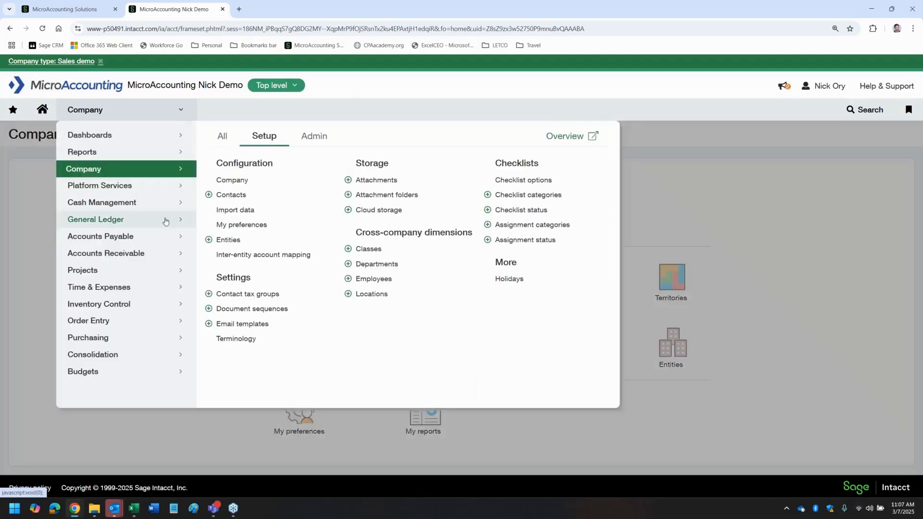
{"action": "mouse_move", "coordinate": [144, 236]}
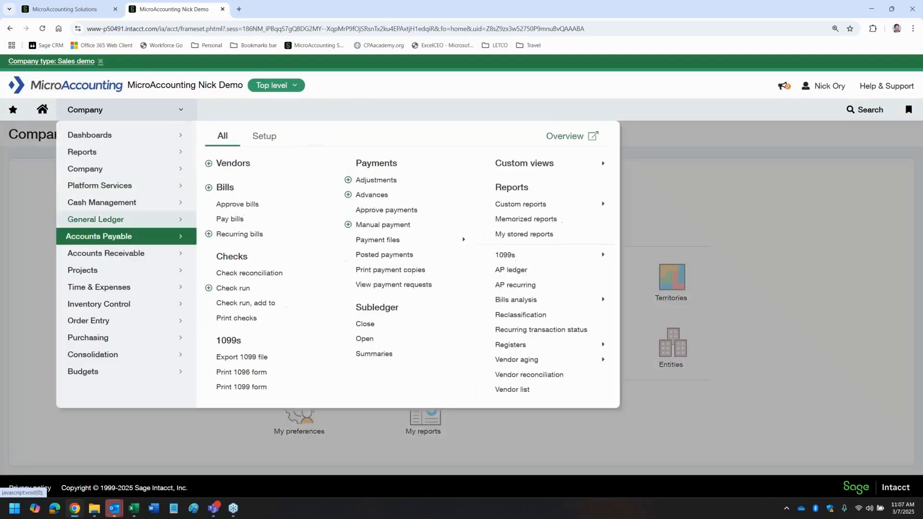
{"action": "left_click", "coordinate": [222, 162]}
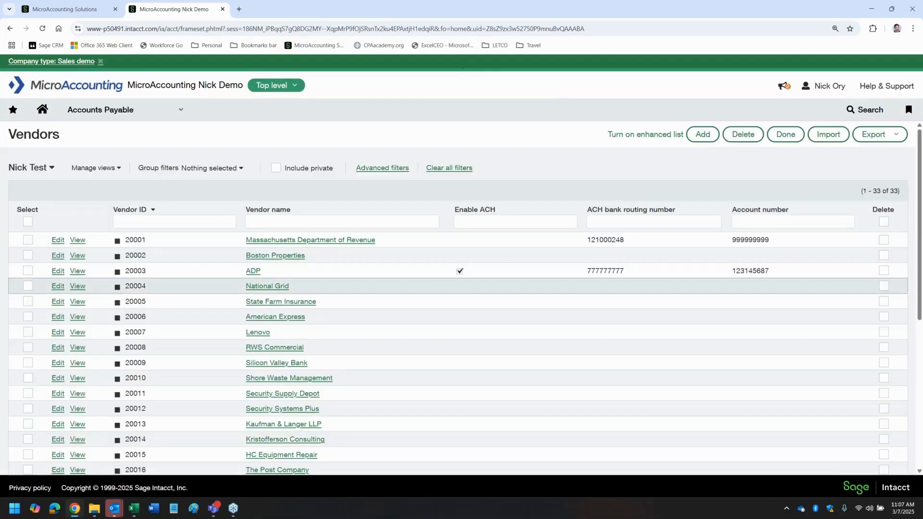
{"action": "left_click", "coordinate": [55, 241]}
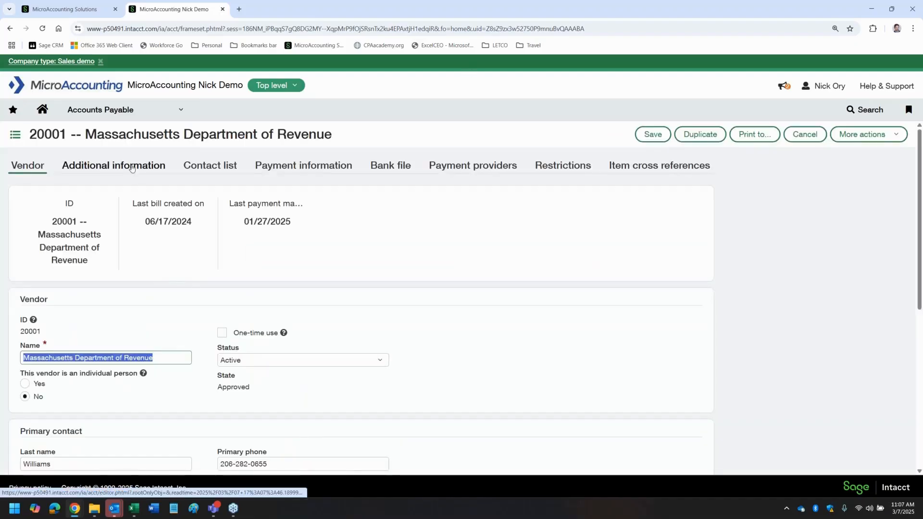
{"action": "left_click", "coordinate": [132, 167]}
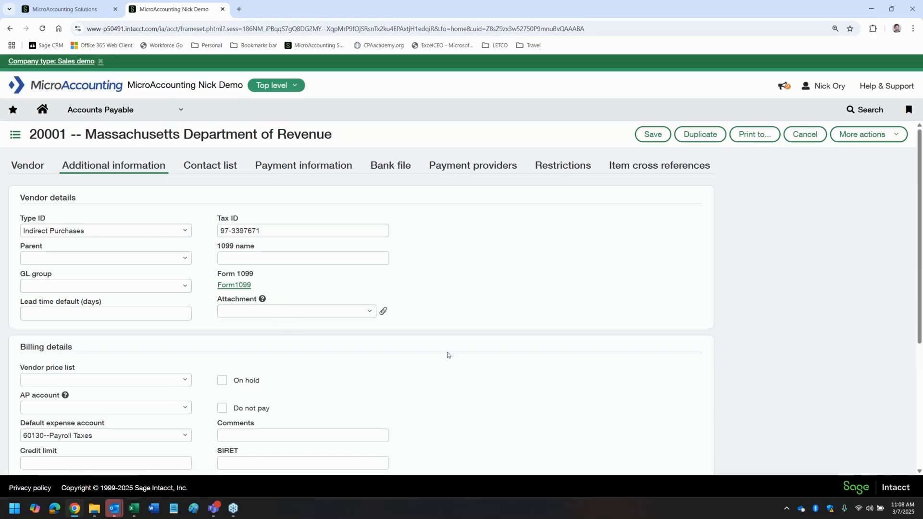
{"action": "left_click", "coordinate": [370, 314]}
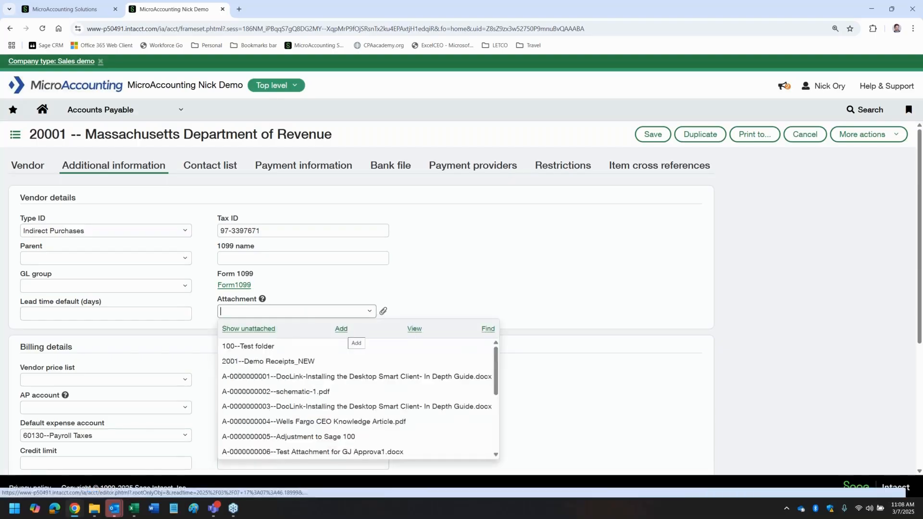
{"action": "left_click", "coordinate": [452, 271]}
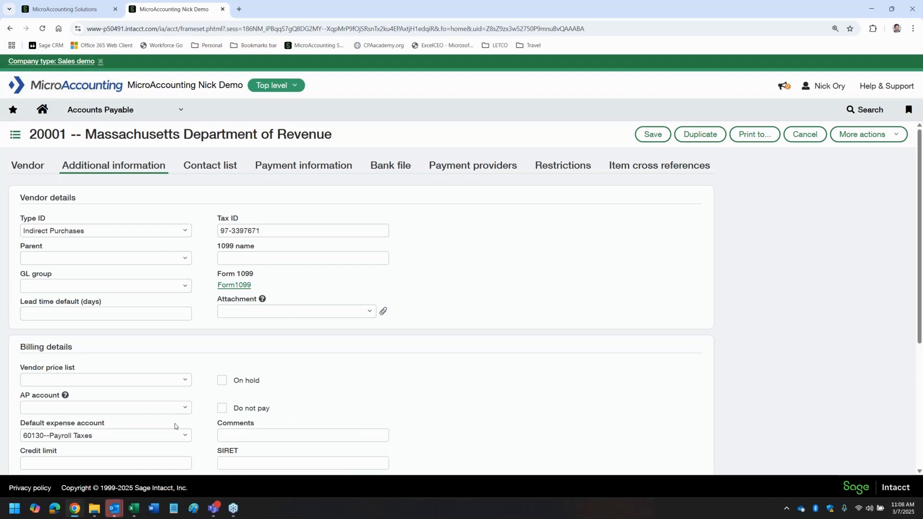
- Attach DEMO INVOICE.pdf from the Desktop folder to the vendor's Attachment field
{"action": "left_click", "coordinate": [93, 510]}
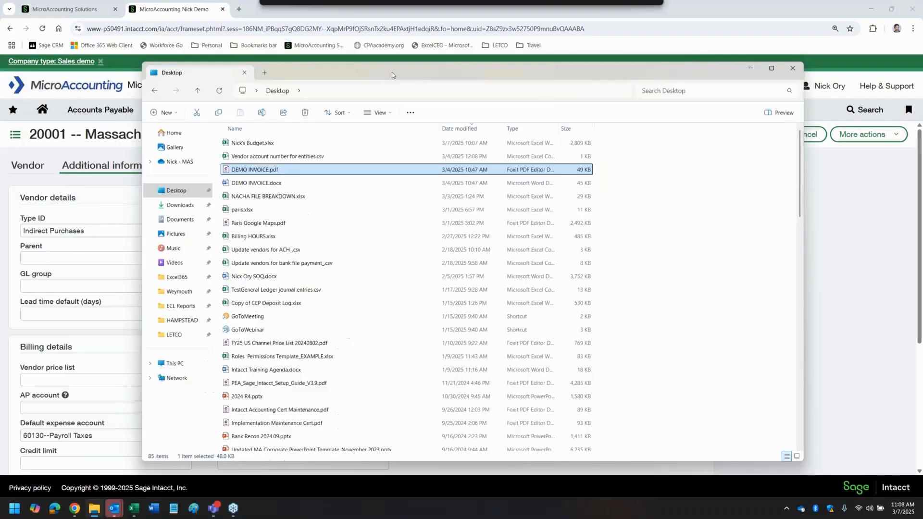
{"action": "left_click_drag", "start_coordinate": [392, 103], "coordinate": [1, 67]}
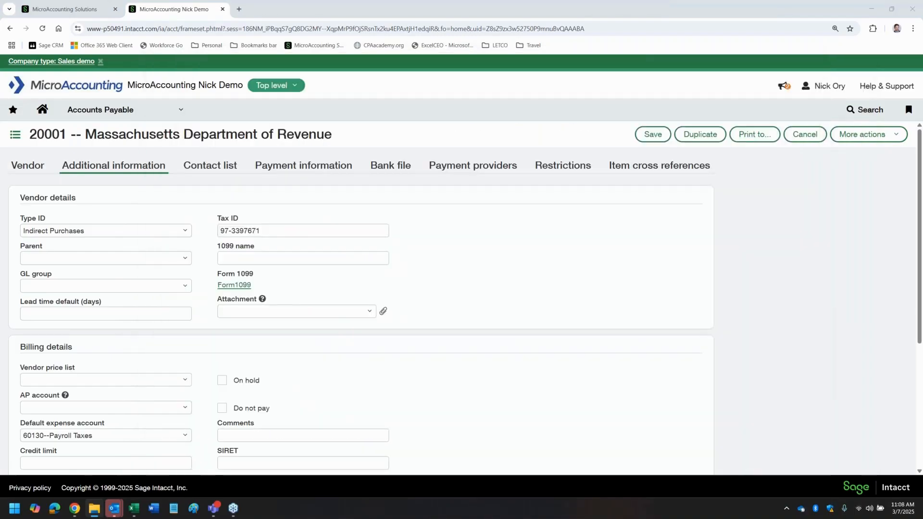
{"action": "left_click_drag", "start_coordinate": [2, 288], "coordinate": [292, 318]}
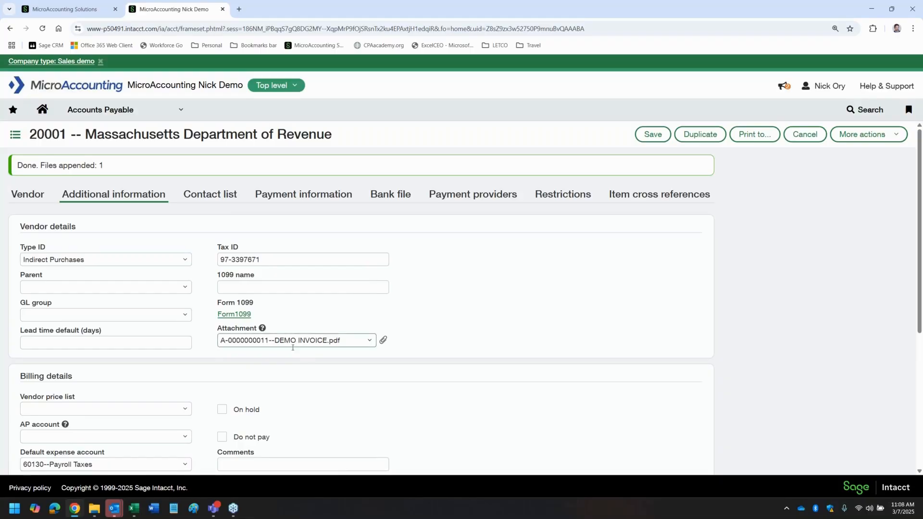
- Open the vendor's attached DEMO INVOICE.pdf and look through the invoice from header to totals
{"action": "left_click", "coordinate": [383, 343]}
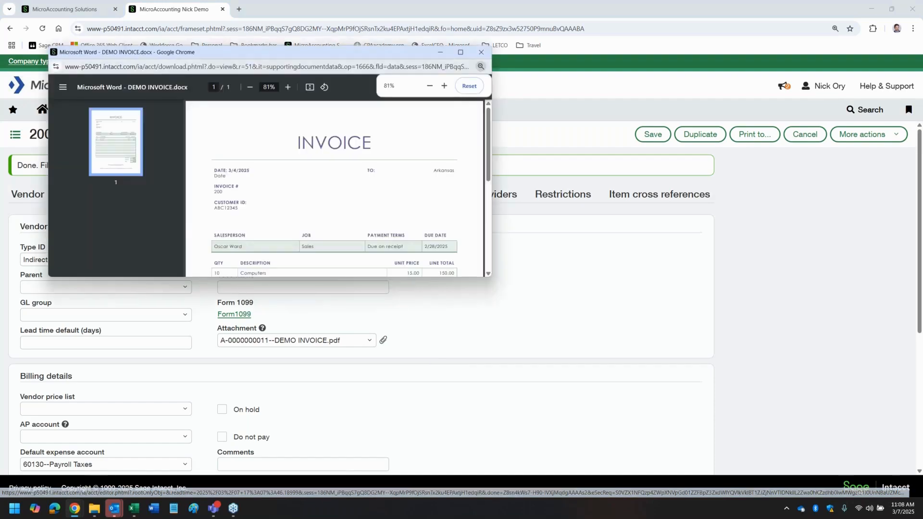
{"action": "scroll", "coordinate": [319, 152], "scroll_direction": "down", "scroll_amount": 3}
{"action": "scroll", "coordinate": [319, 153], "scroll_direction": "down", "scroll_amount": 2}
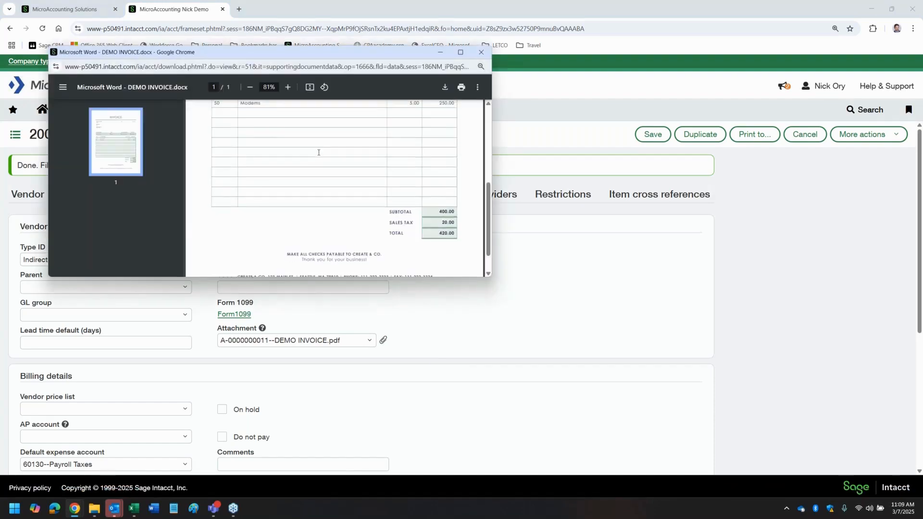
{"action": "scroll", "coordinate": [319, 153], "scroll_direction": "up", "scroll_amount": 5}
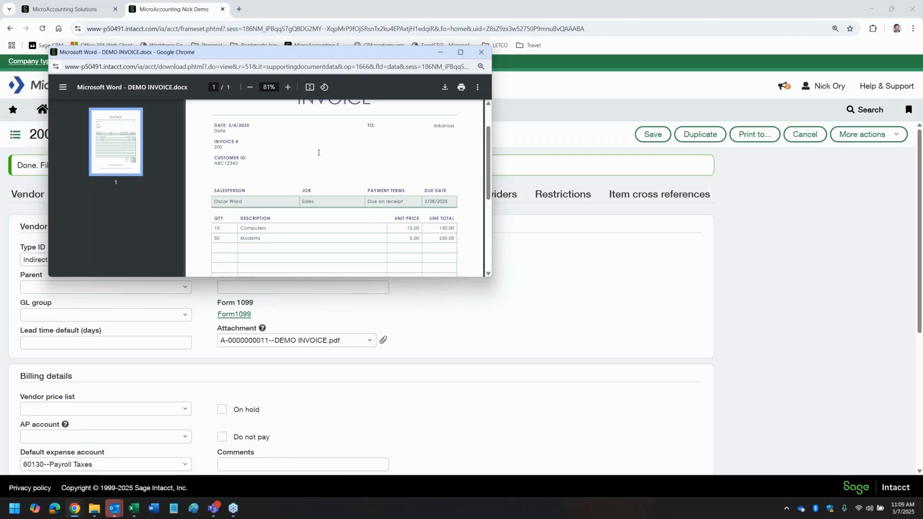
- Close the invoice preview and view the attachment record behind the vendor's DEMO INVOICE.pdf, including its ID
{"action": "left_click", "coordinate": [480, 58]}
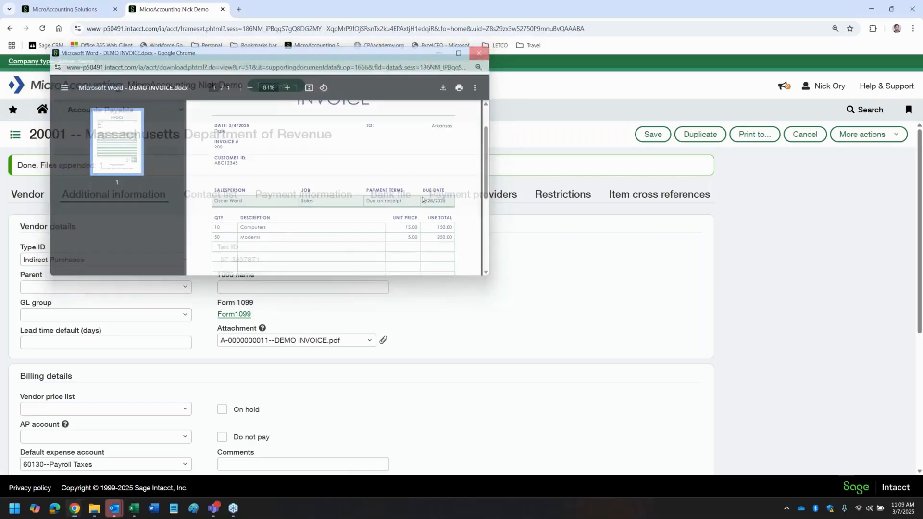
{"action": "left_click", "coordinate": [371, 344]}
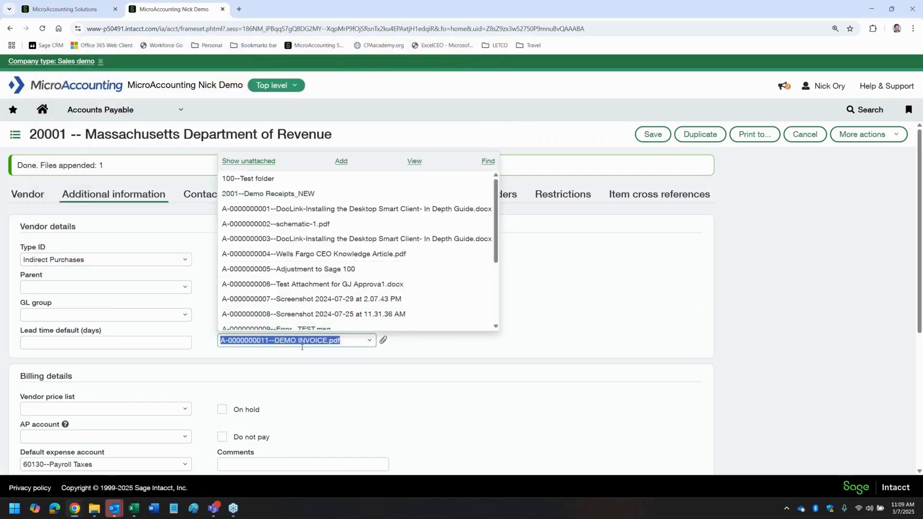
{"action": "left_click", "coordinate": [419, 161]}
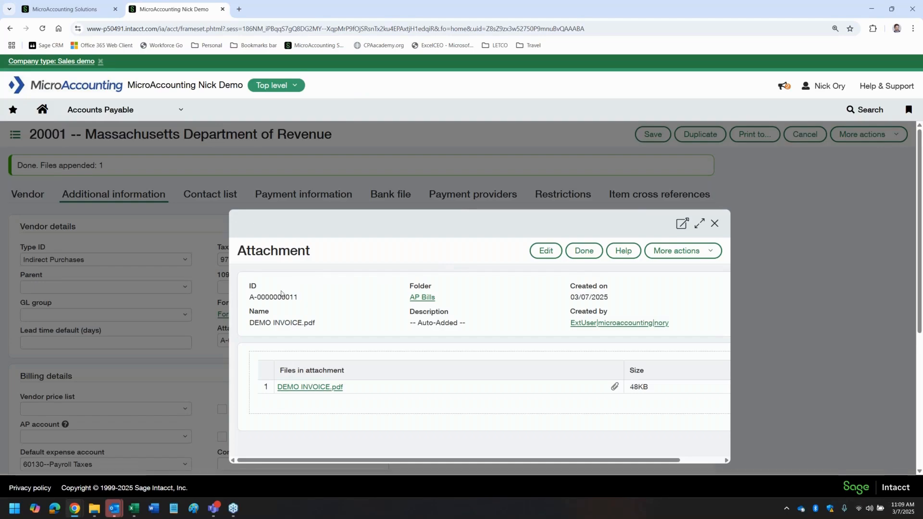
{"action": "left_click_drag", "start_coordinate": [250, 301], "coordinate": [306, 297]}
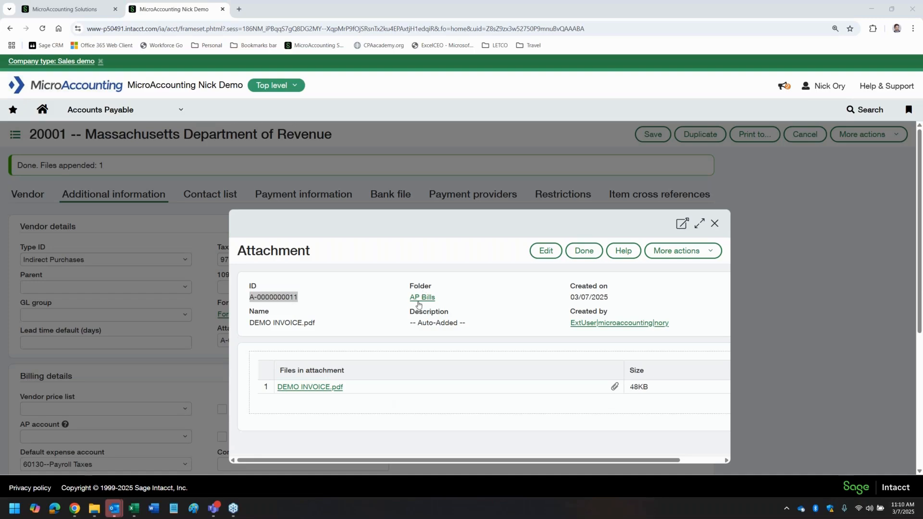
- Try moving the DEMO INVOICE.pdf attachment to the Source Documents folder, looking over its description and file list before cancelling the edit
{"action": "left_click", "coordinate": [546, 250]}
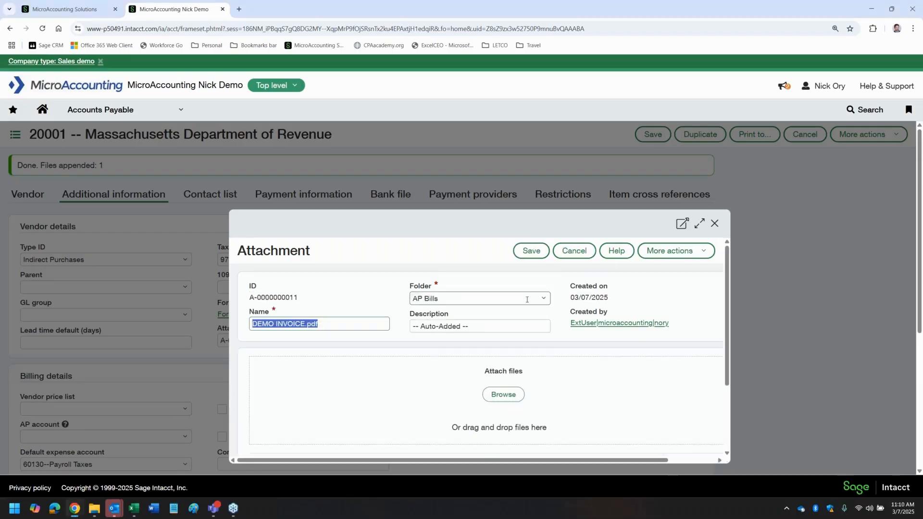
{"action": "left_click", "coordinate": [461, 298]}
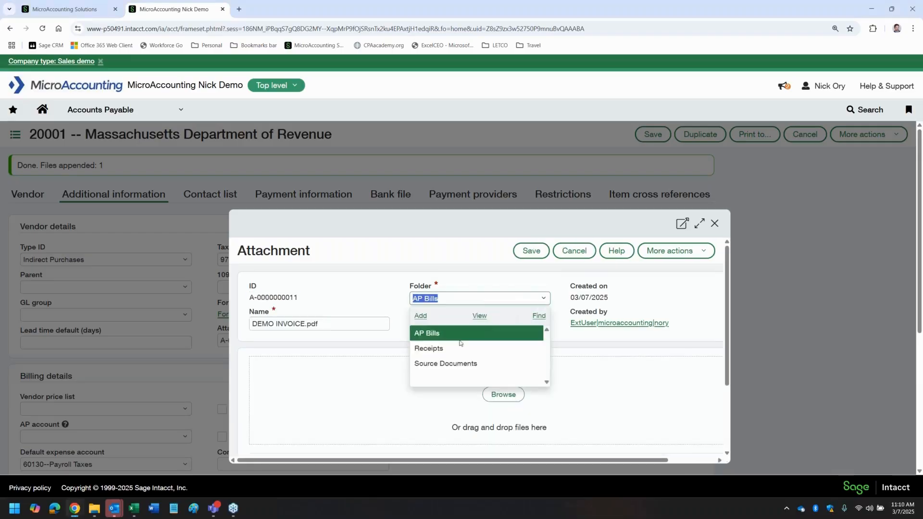
{"action": "left_click", "coordinate": [434, 364]}
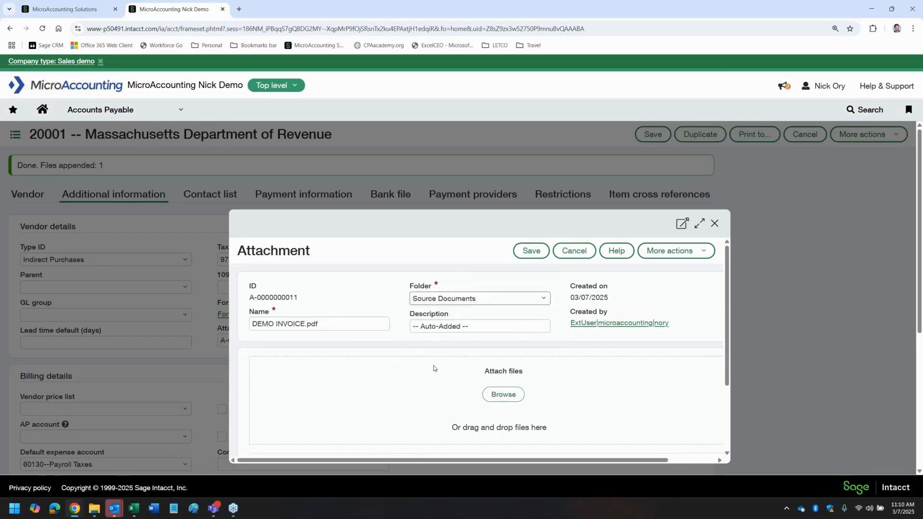
{"action": "left_click", "coordinate": [411, 325]}
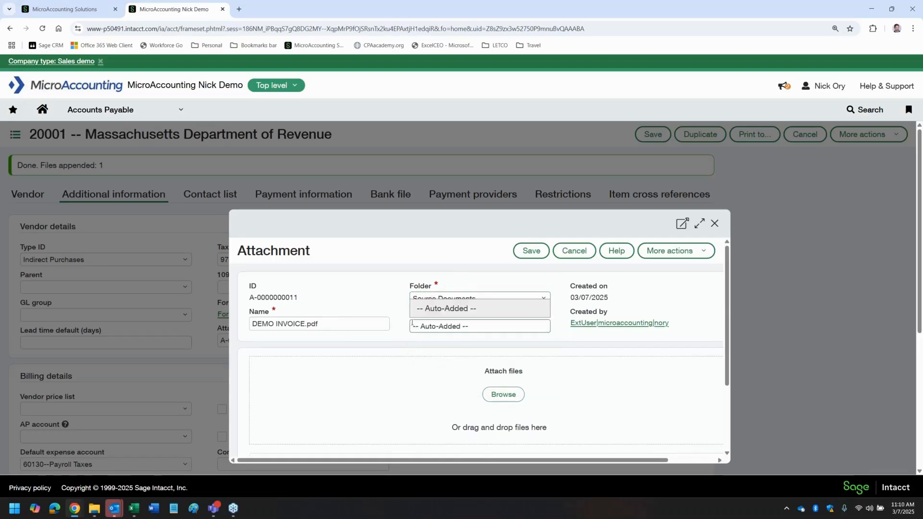
{"action": "scroll", "coordinate": [378, 304], "scroll_direction": "down", "scroll_amount": 3}
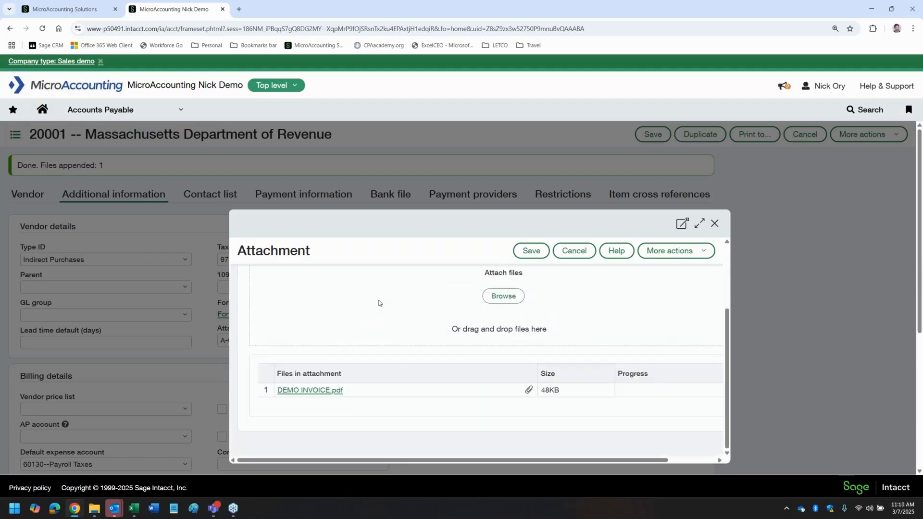
{"action": "scroll", "coordinate": [379, 303], "scroll_direction": "up", "scroll_amount": 3}
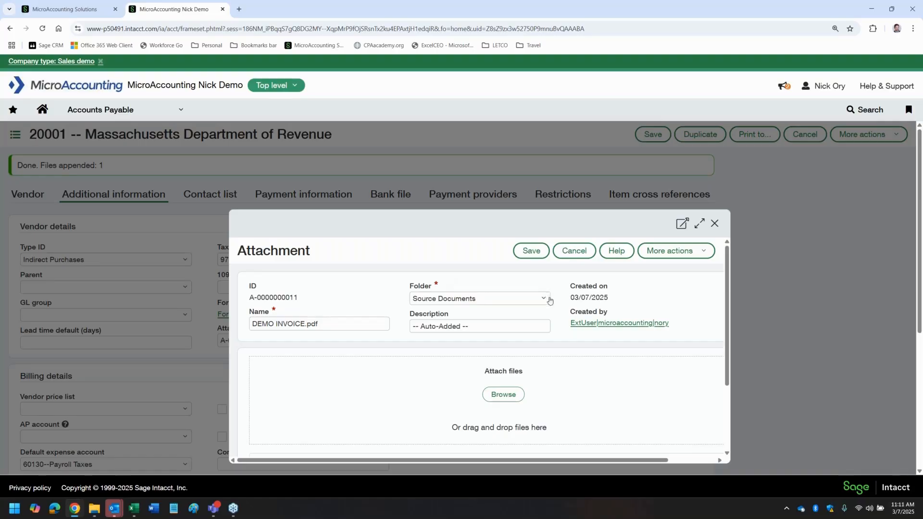
{"action": "scroll", "coordinate": [346, 337], "scroll_direction": "down", "scroll_amount": 2}
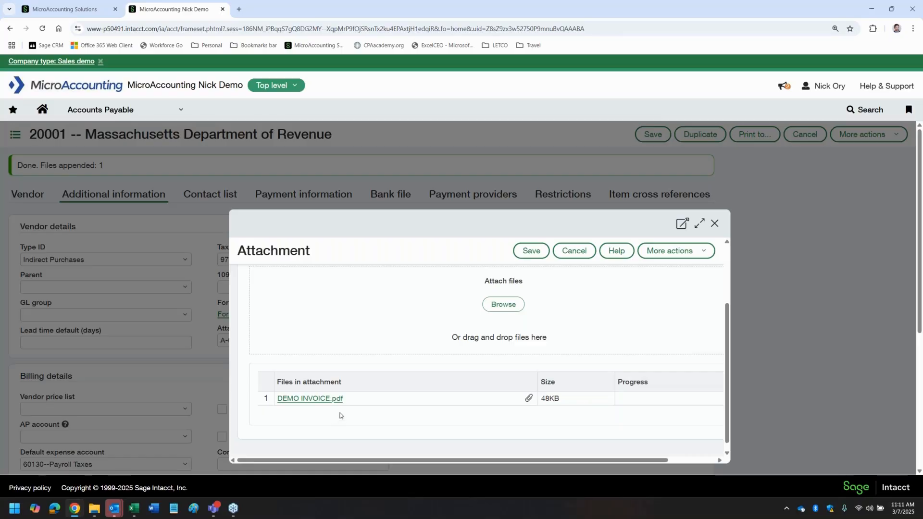
{"action": "scroll", "coordinate": [340, 415], "scroll_direction": "up", "scroll_amount": 2}
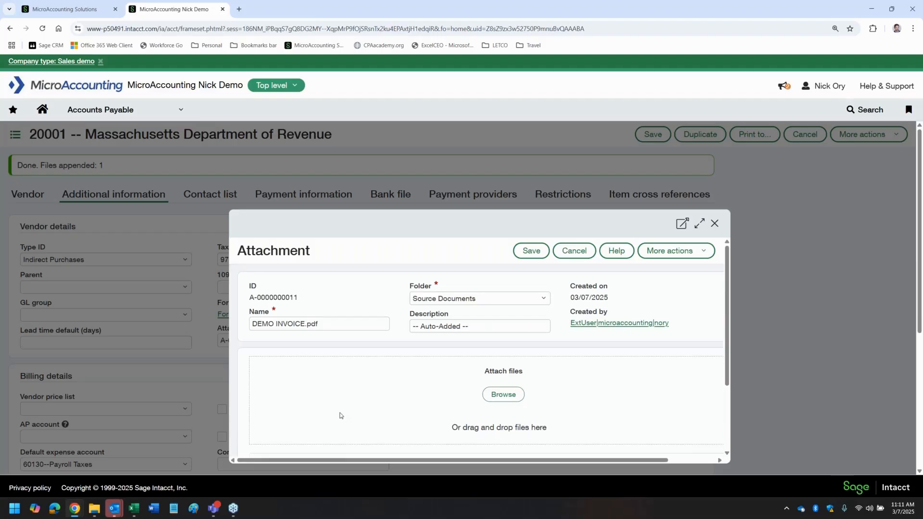
{"action": "left_click", "coordinate": [579, 258]}
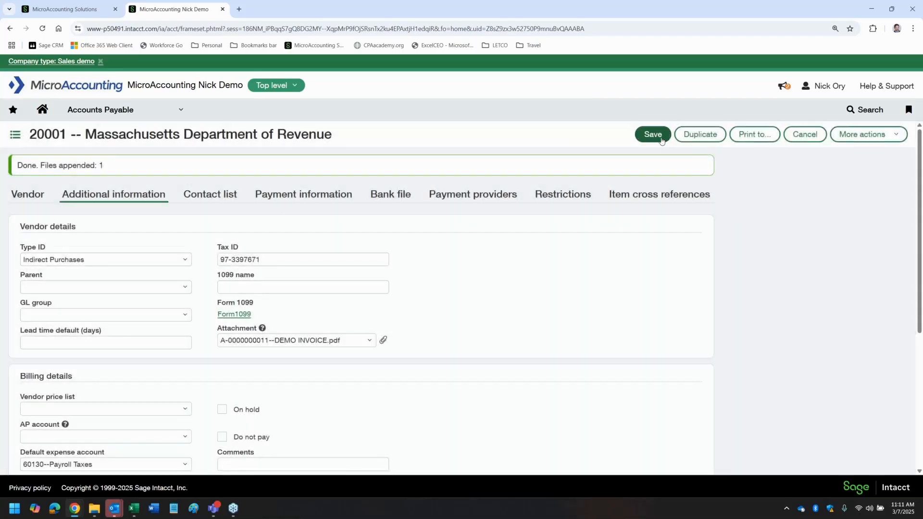
- Save the Massachusetts Department of Revenue vendor and open the Accounts Payable bills list
{"action": "left_click", "coordinate": [653, 135]}
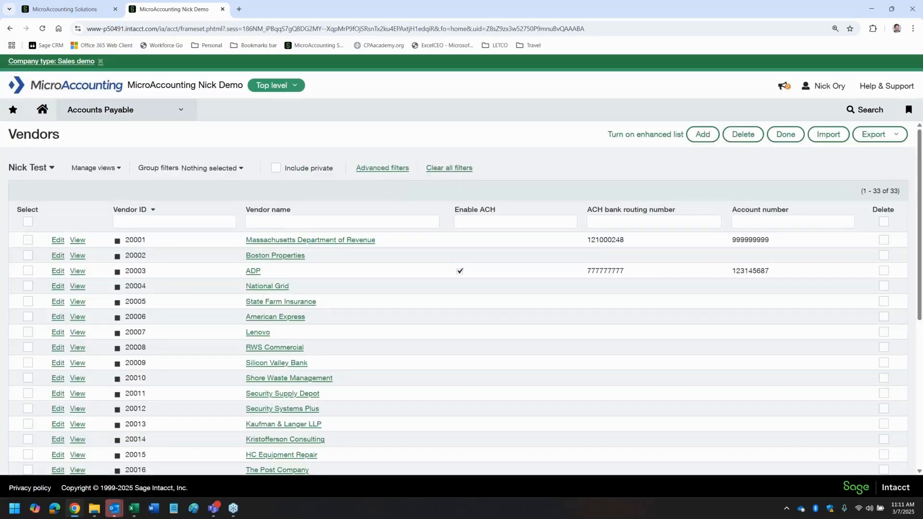
{"action": "left_click", "coordinate": [126, 111]}
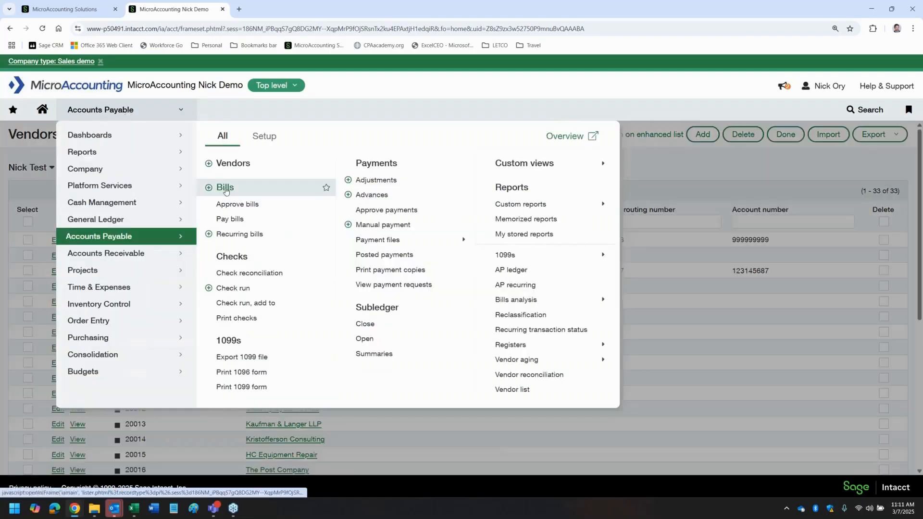
{"action": "left_click", "coordinate": [224, 188]}
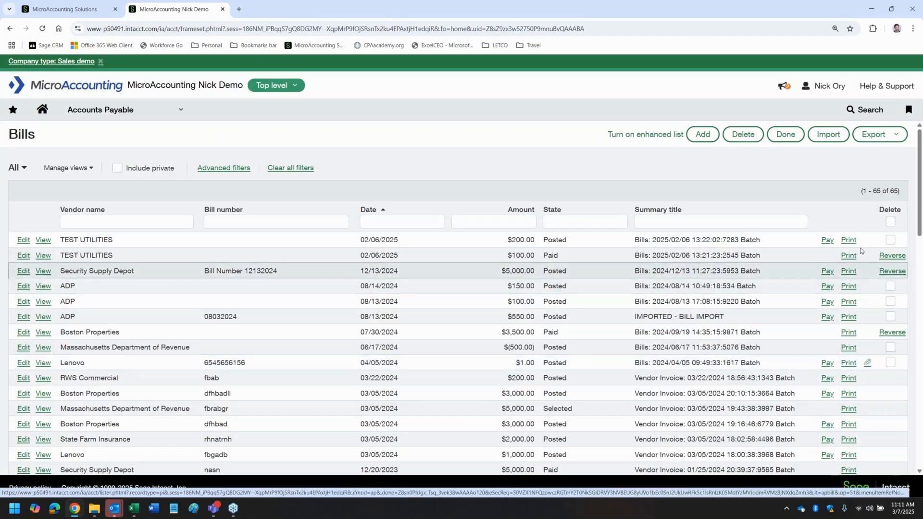
- View the attachment details of the 04/05/2024 Lenovo bill from the bills list and again from inside the bill
{"action": "left_click", "coordinate": [866, 363]}
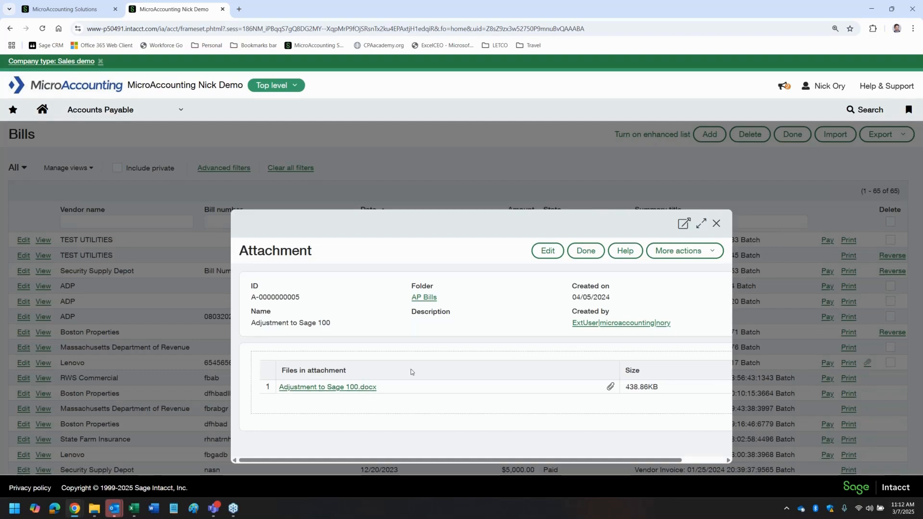
{"action": "left_click", "coordinate": [718, 226]}
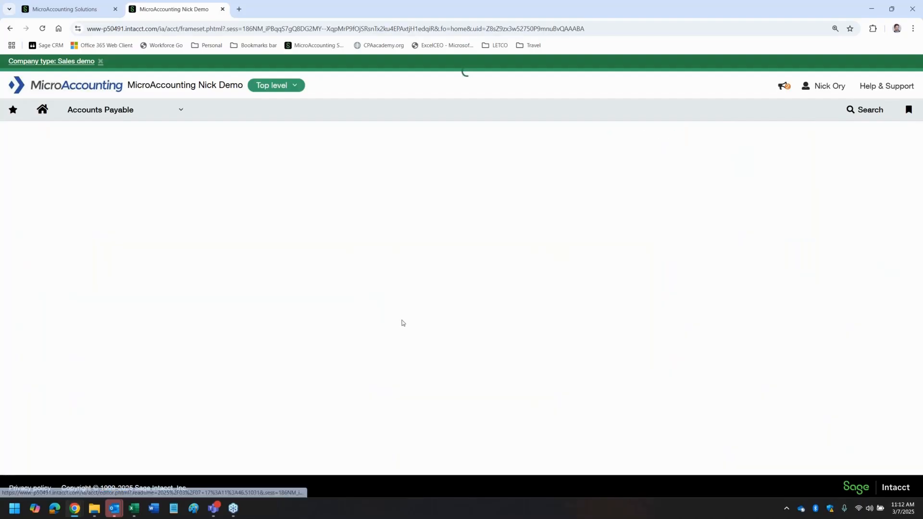
{"action": "left_click", "coordinate": [436, 443]}
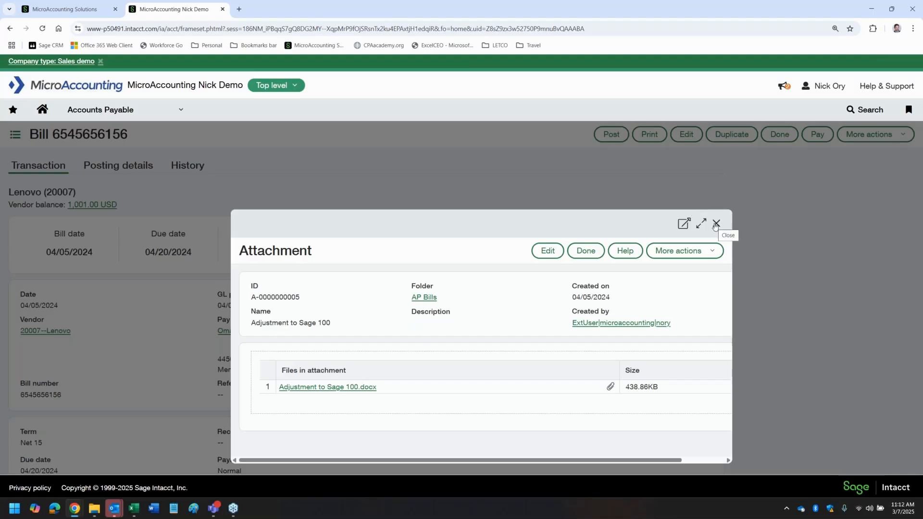
{"action": "left_click", "coordinate": [716, 223]}
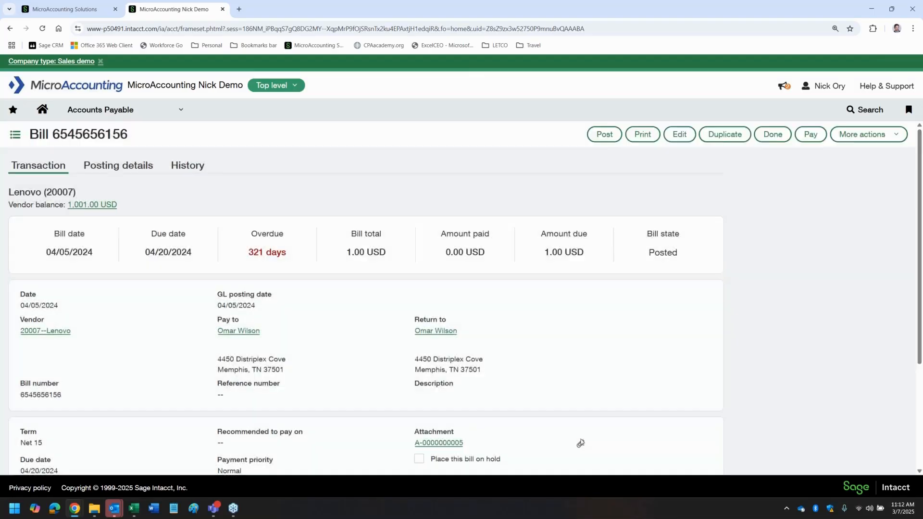
- Open the Lenovo bill's attached Word document directly, look at it, and close it along with the blank download window
{"action": "left_click", "coordinate": [580, 443]}
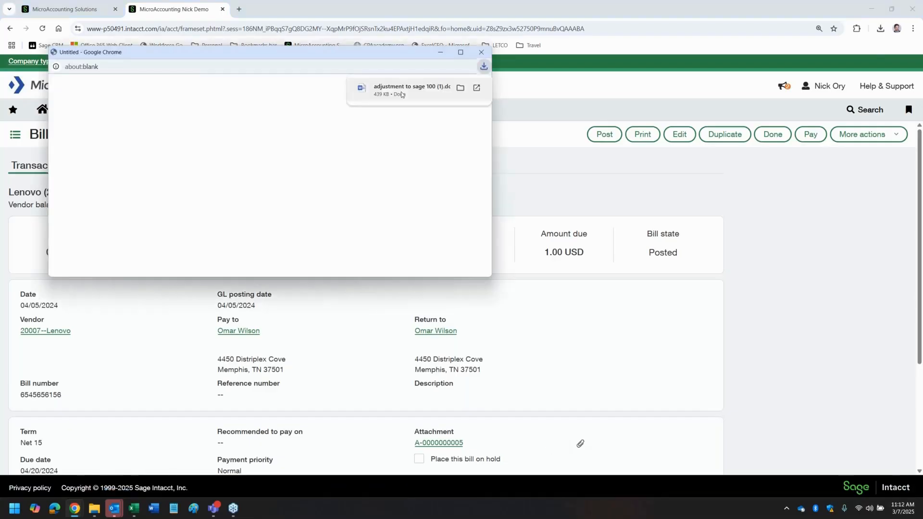
{"action": "left_click", "coordinate": [401, 92]}
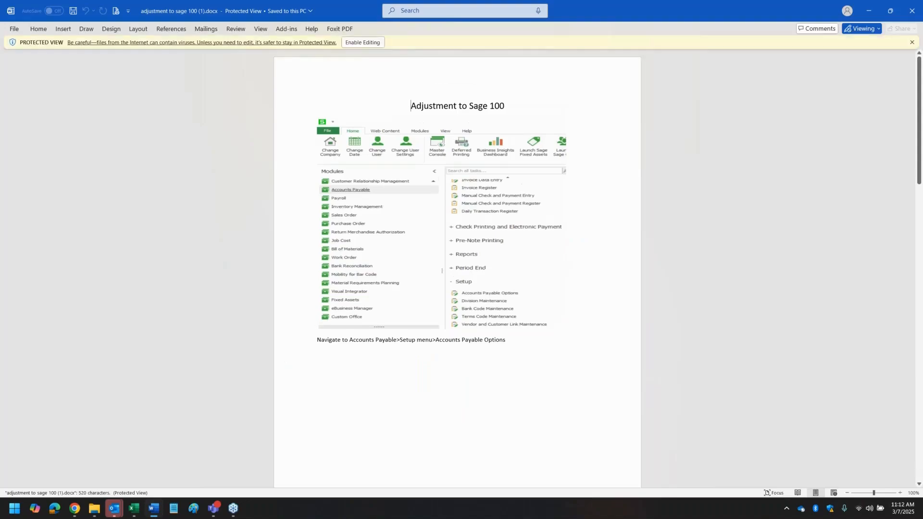
{"action": "left_click", "coordinate": [917, 9]}
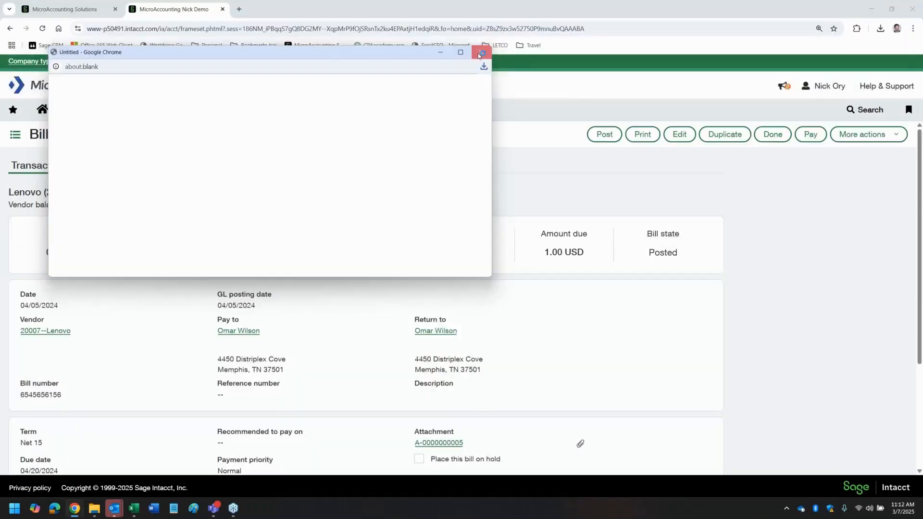
{"action": "left_click", "coordinate": [480, 52]}
- Open the company-wide list of attachments and look over the IDs, names and folders
{"action": "left_click", "coordinate": [182, 110]}
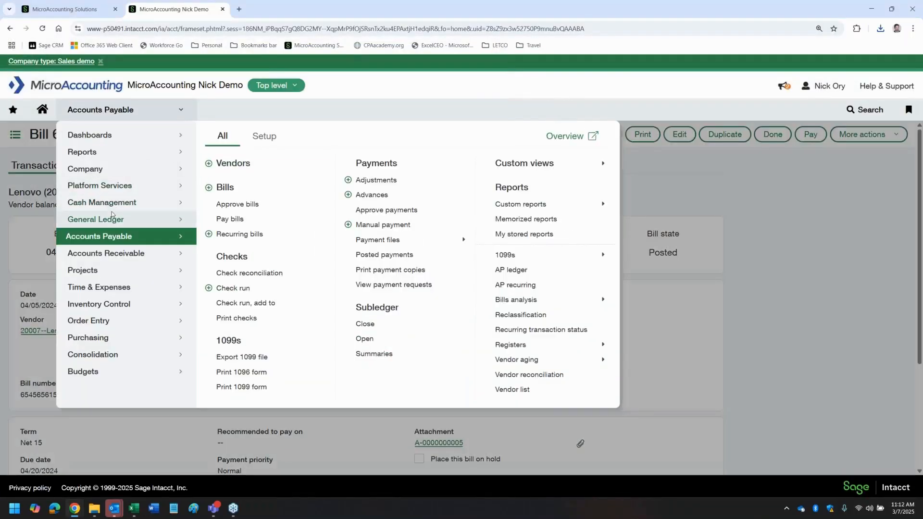
{"action": "left_click", "coordinate": [101, 221]}
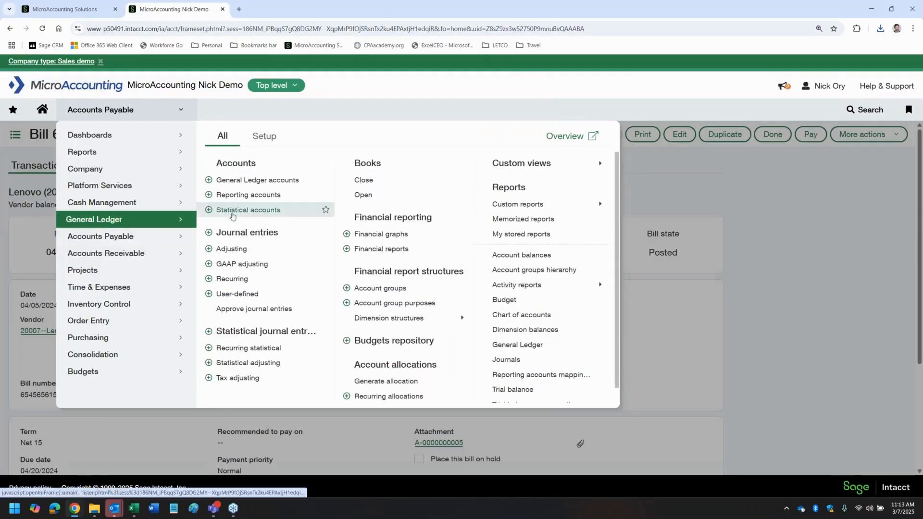
{"action": "left_click", "coordinate": [84, 168]}
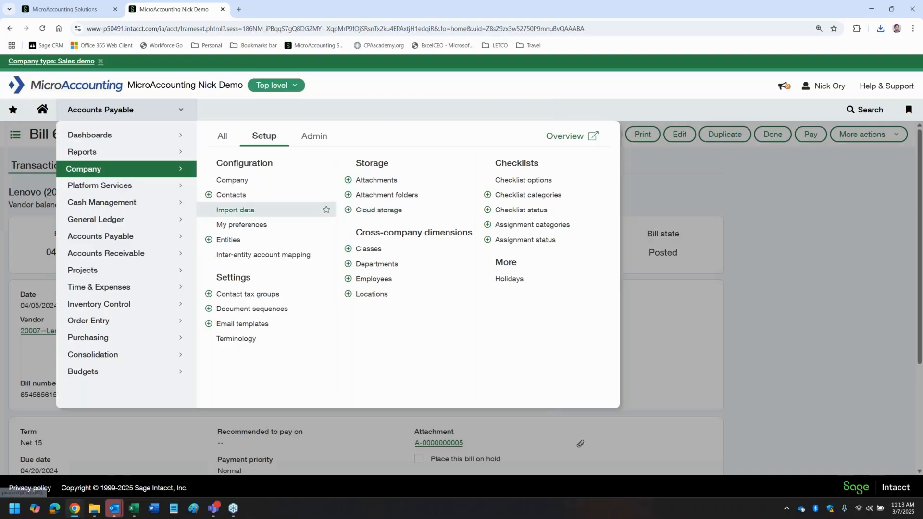
{"action": "left_click", "coordinate": [372, 181]}
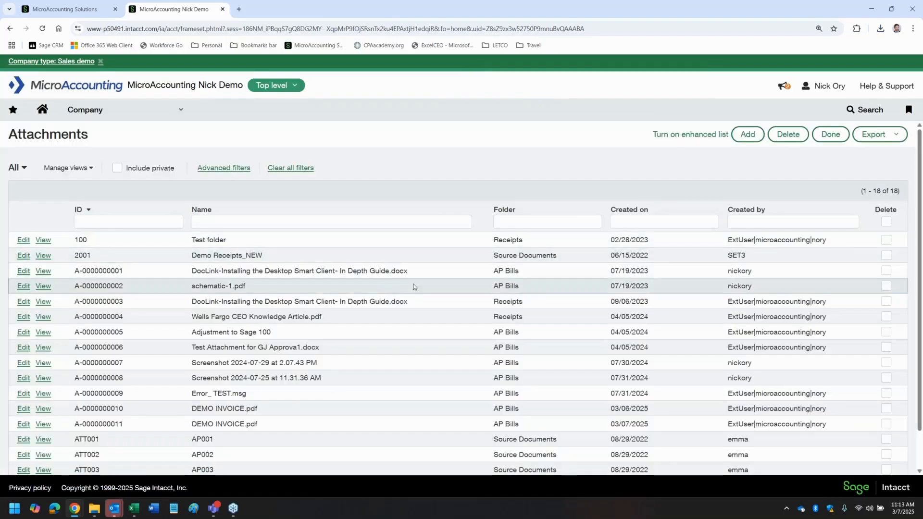
{"action": "scroll", "coordinate": [413, 287], "scroll_direction": "down", "scroll_amount": 1}
{"action": "scroll", "coordinate": [413, 287], "scroll_direction": "up", "scroll_amount": 1}
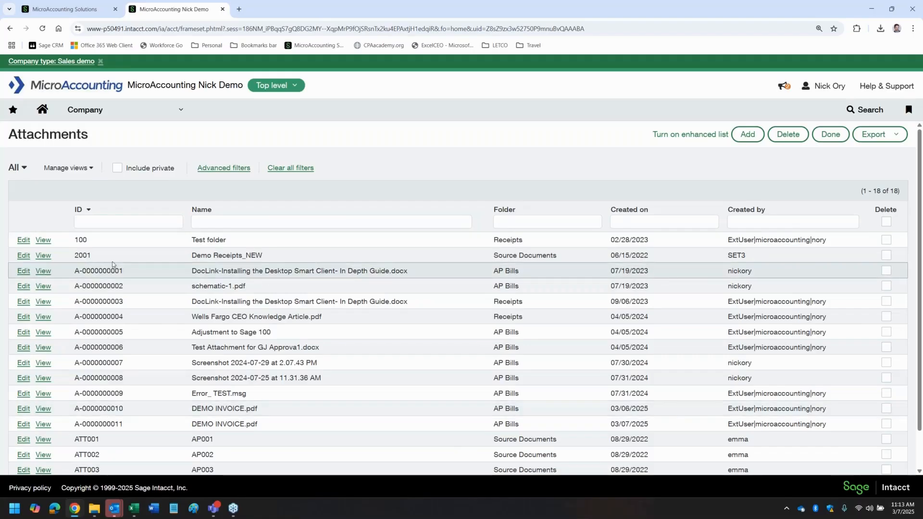
- Filter the attachments list by name with %INVOICE
{"action": "left_click", "coordinate": [226, 221]}
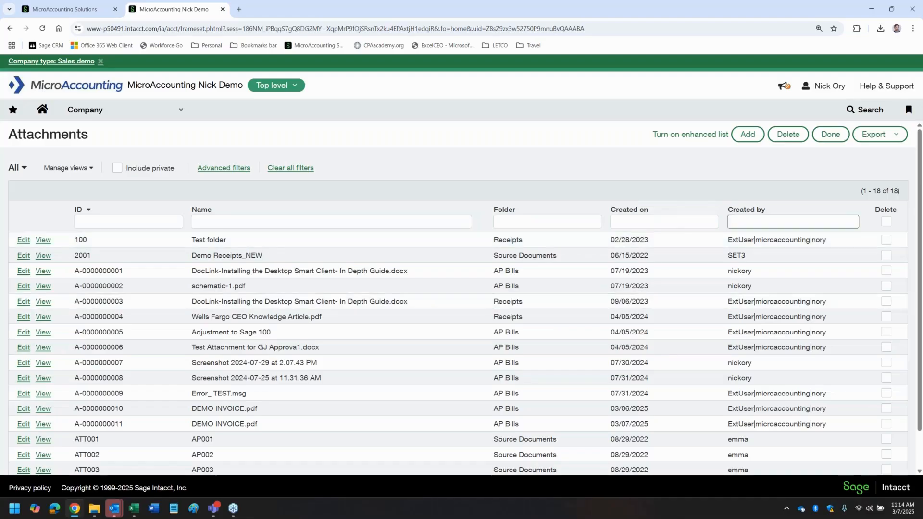
{"action": "left_click", "coordinate": [294, 223]}
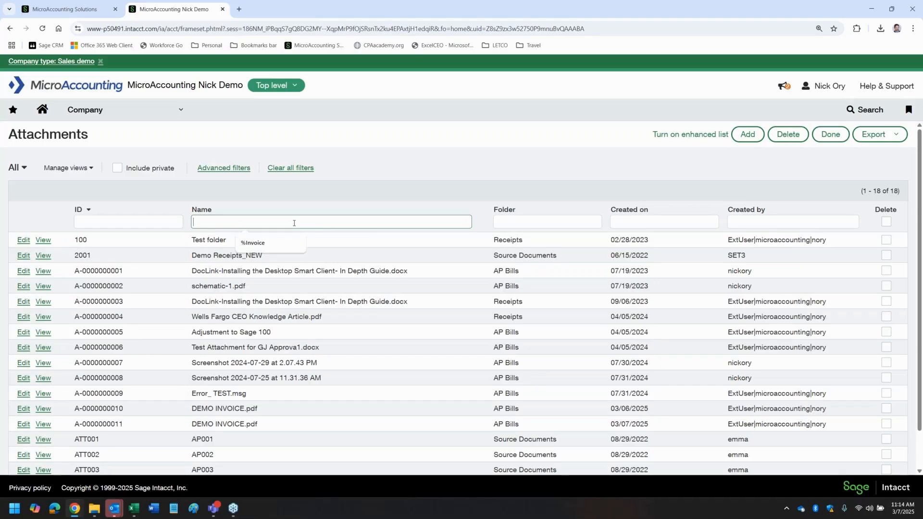
{"action": "type", "text": "%INVOICE"}
{"action": "key", "text": "Return"}
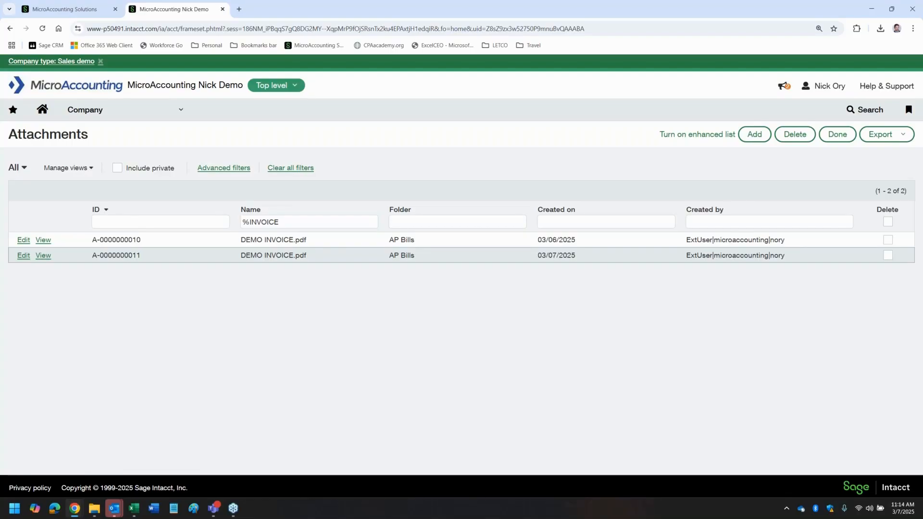
{"action": "left_click", "coordinate": [285, 219]}
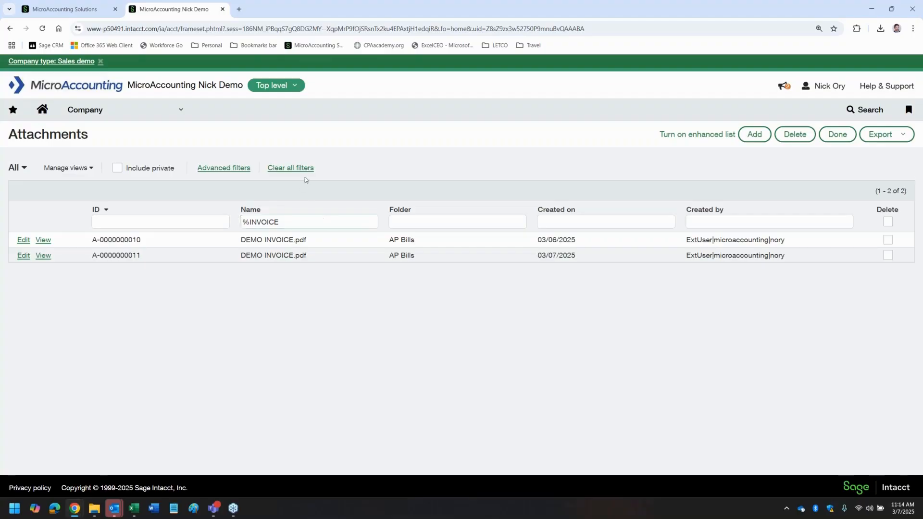
- Create an attachment folder named W9 with description W9 under the Source Documents parent folder, and check that parent's subfolders
{"action": "left_click", "coordinate": [166, 117]}
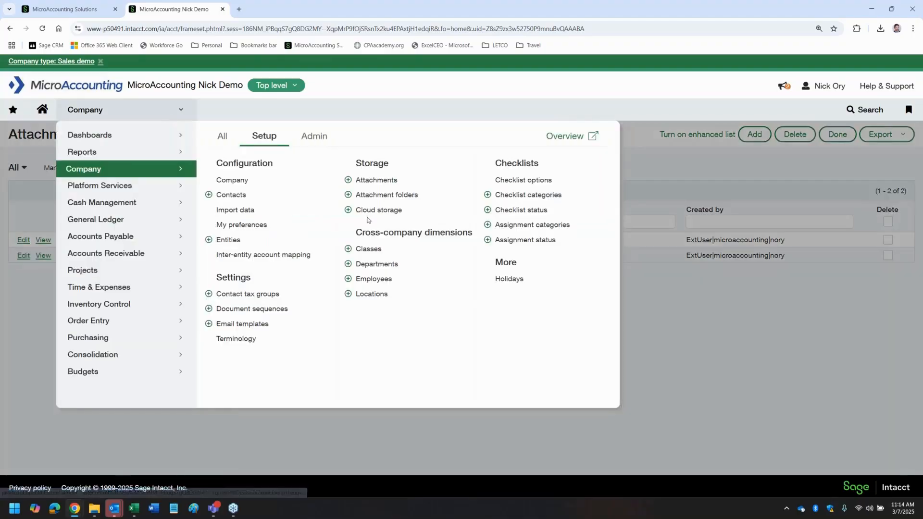
{"action": "left_click", "coordinate": [385, 195]}
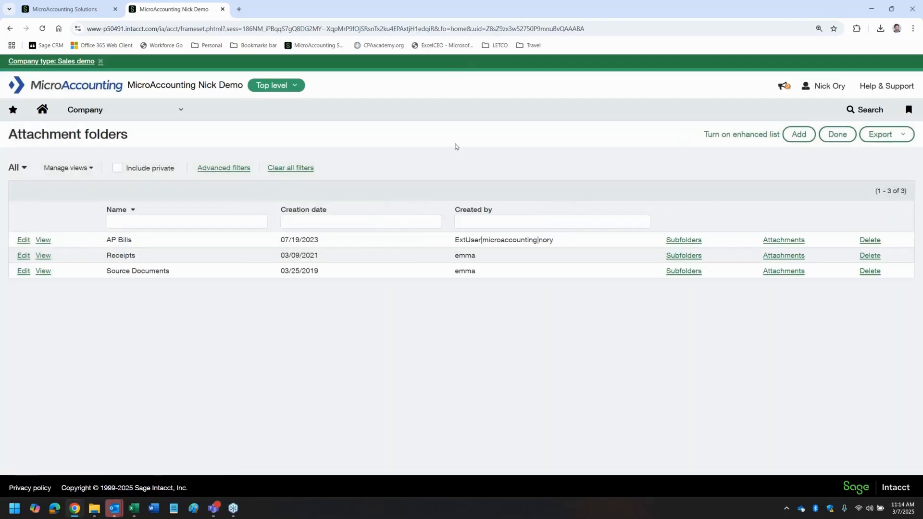
{"action": "left_click", "coordinate": [798, 136]}
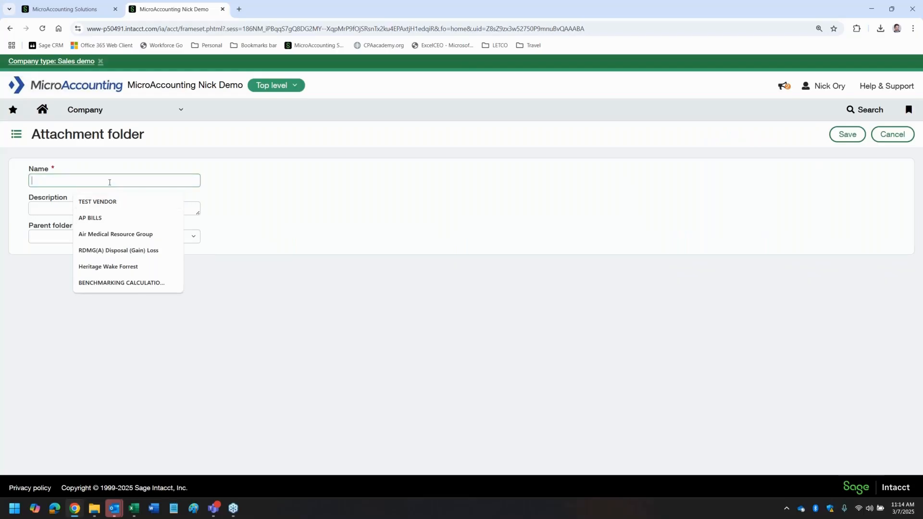
{"action": "type", "text": "W9"}
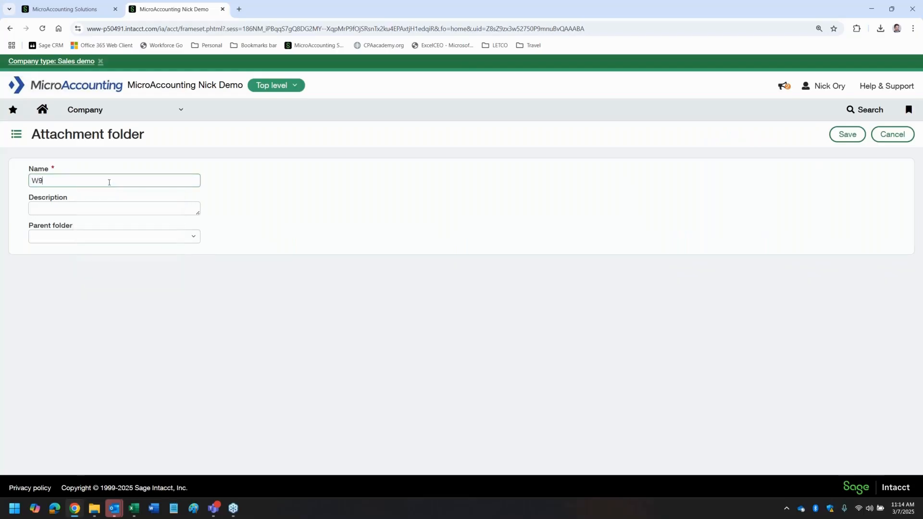
{"action": "key", "text": "Tab"}
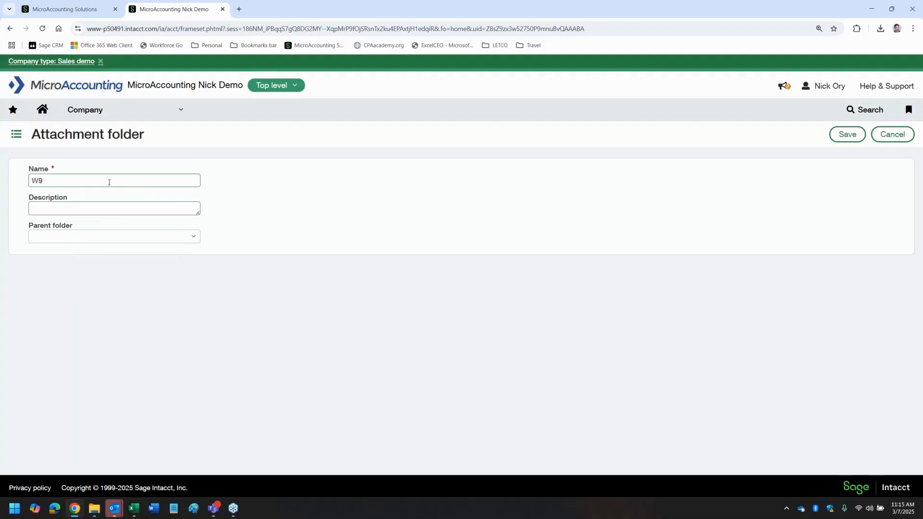
{"action": "type", "text": "W9"}
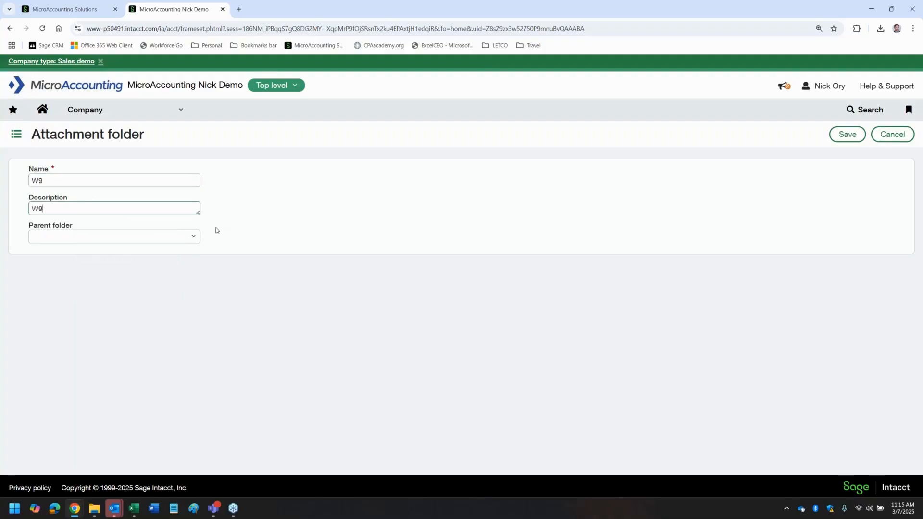
{"action": "left_click", "coordinate": [193, 237]}
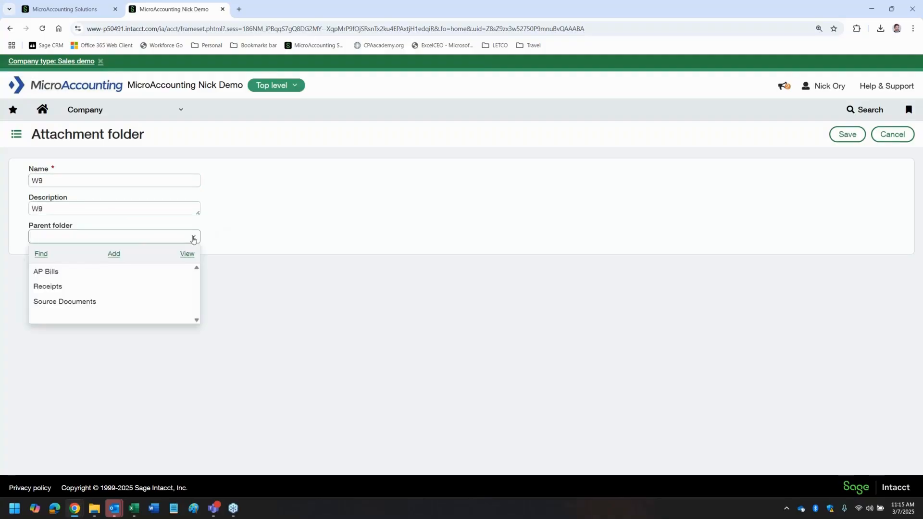
{"action": "left_click", "coordinate": [49, 303]}
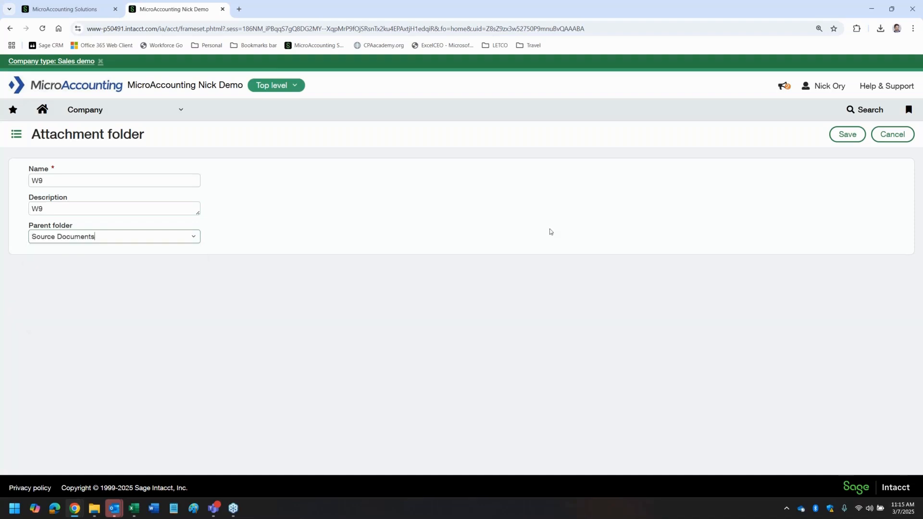
{"action": "left_click", "coordinate": [836, 136]}
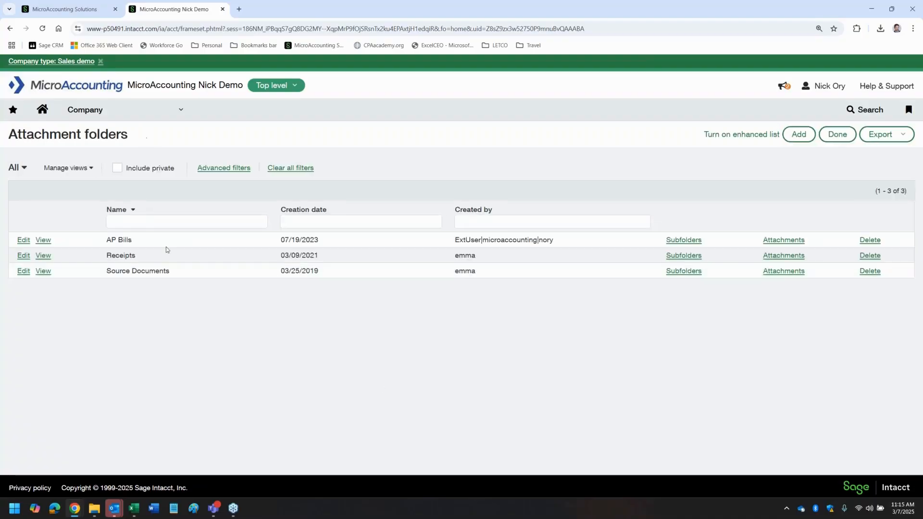
{"action": "left_click", "coordinate": [42, 29]}
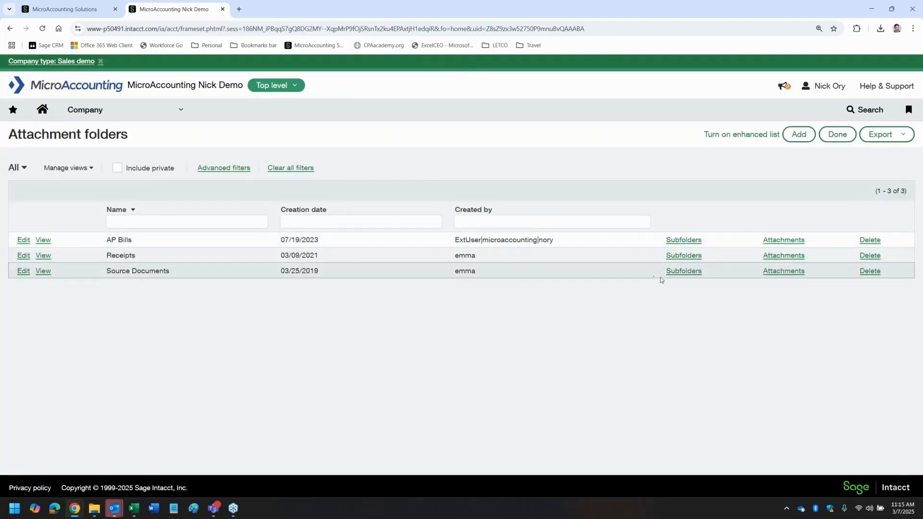
{"action": "left_click", "coordinate": [677, 272]}
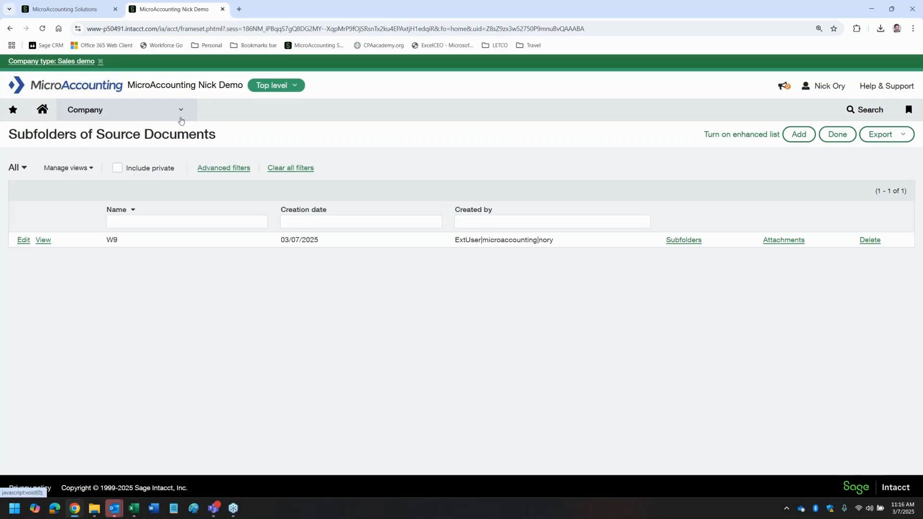
- Try assigning W9 as the attachment folder on the IT Manager's employee record, and cancel the edit
{"action": "left_click", "coordinate": [181, 120]}
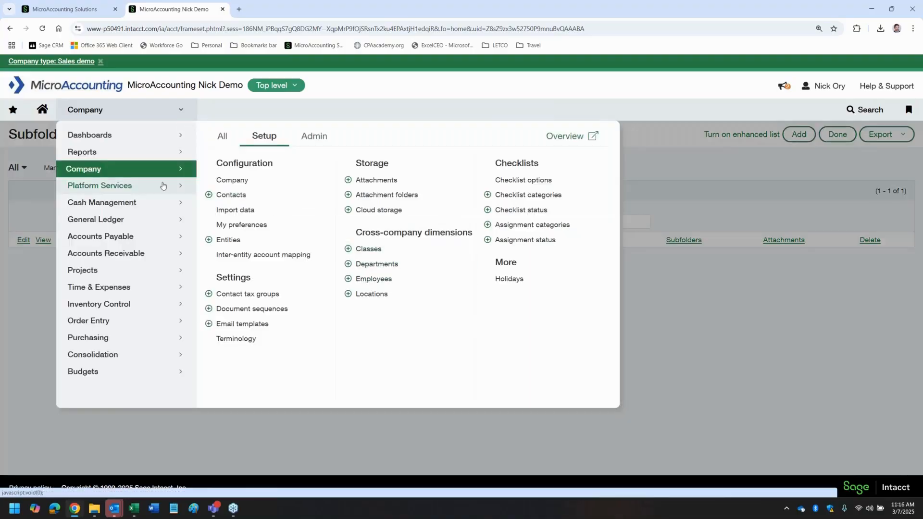
{"action": "left_click", "coordinate": [374, 278]}
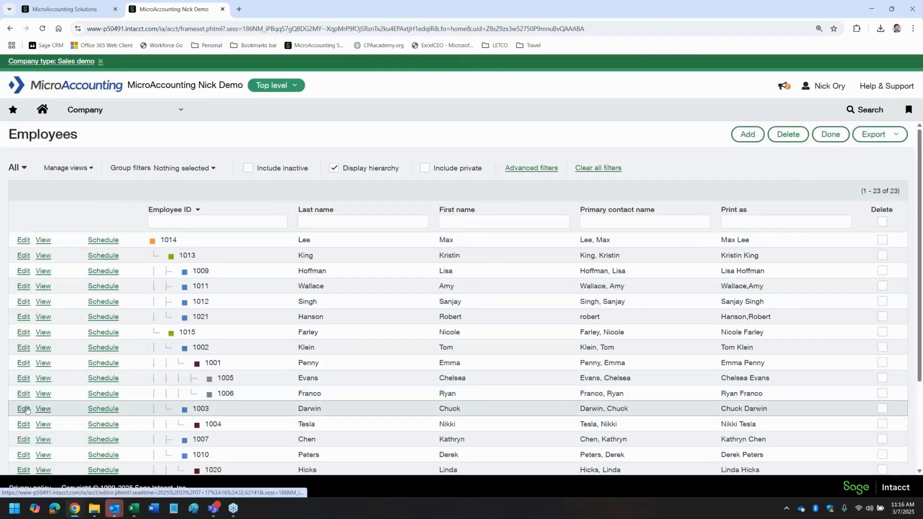
{"action": "left_click", "coordinate": [24, 408]}
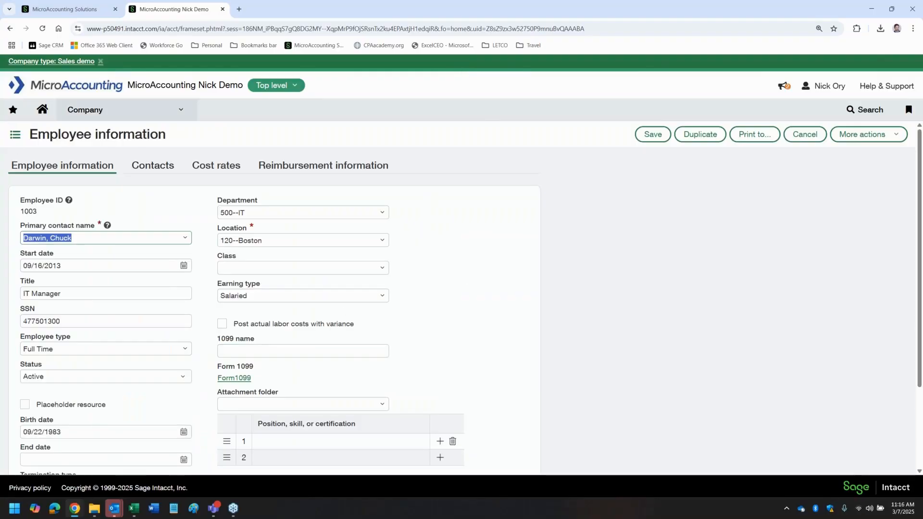
{"action": "left_click", "coordinate": [381, 406]}
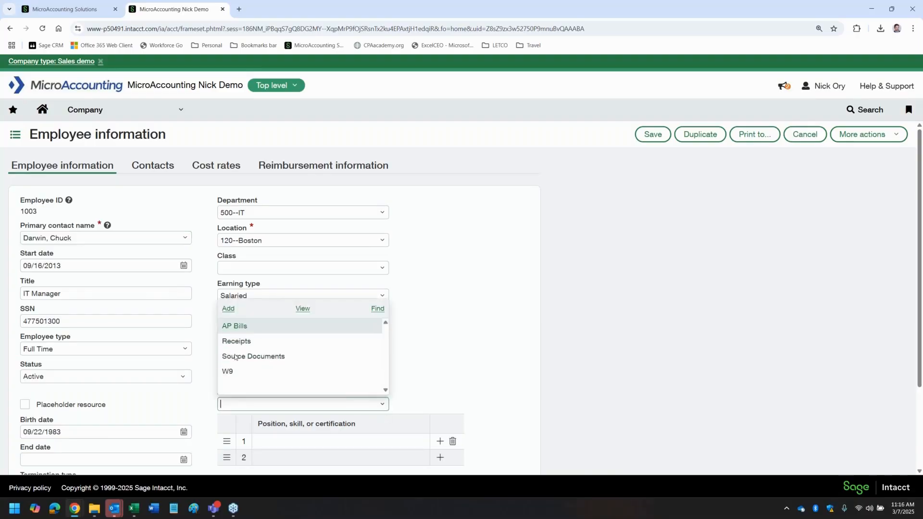
{"action": "left_click", "coordinate": [232, 373]}
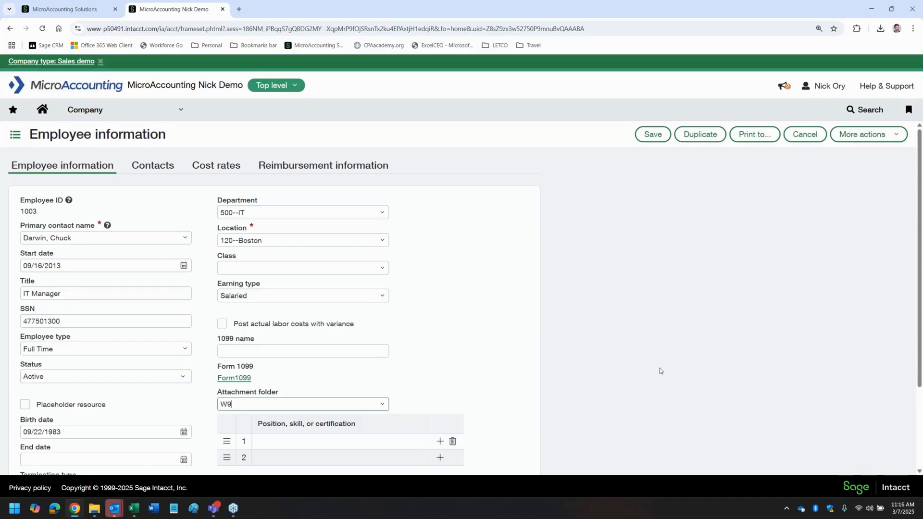
{"action": "left_click", "coordinate": [804, 134]}
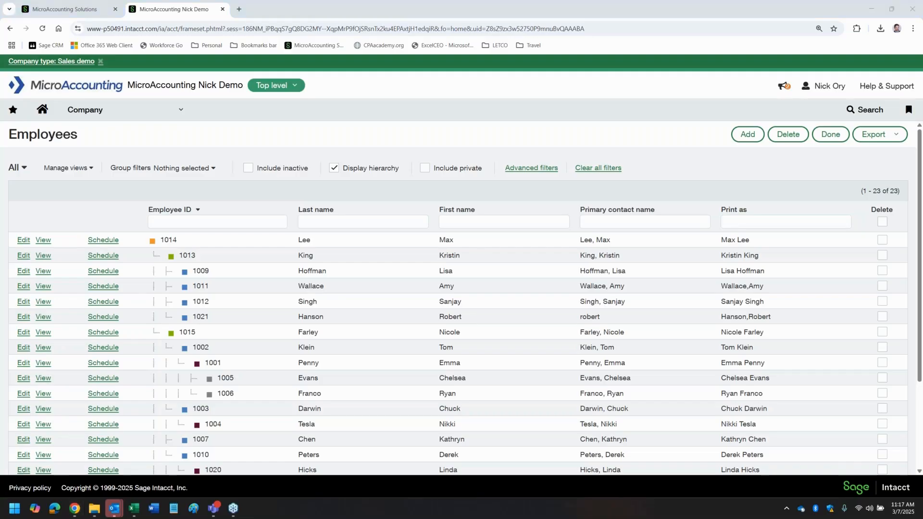
- Open the Receipts attachment folder for editing and bring up its delete confirmation, cancelling both
{"action": "left_click", "coordinate": [125, 118]}
{"action": "left_click", "coordinate": [406, 198]}
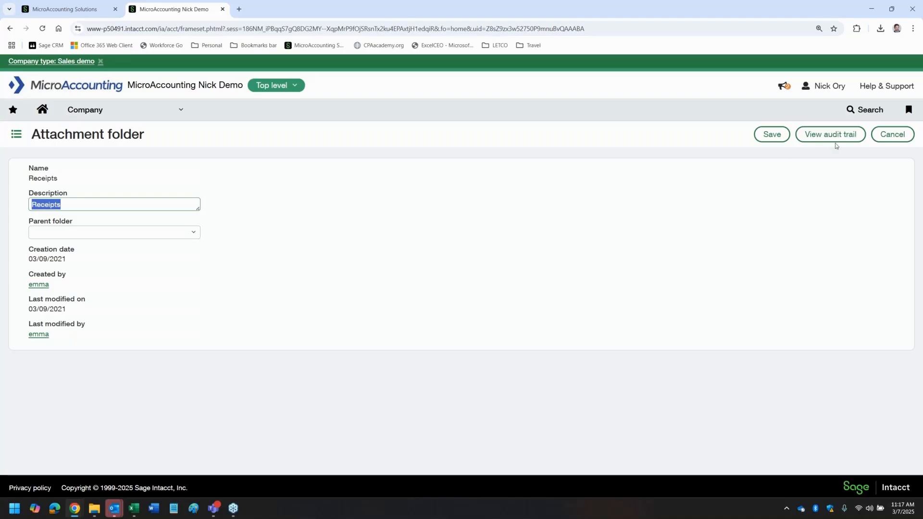
{"action": "left_click", "coordinate": [897, 136]}
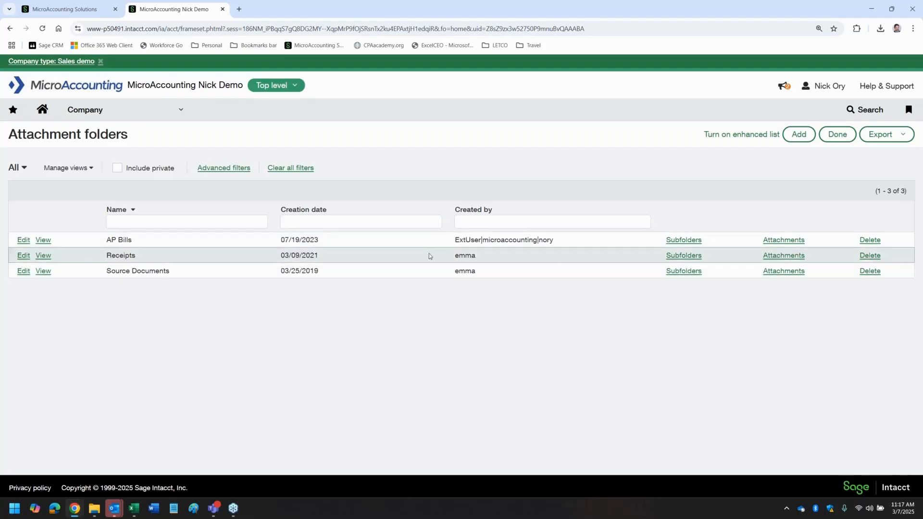
{"action": "left_click", "coordinate": [872, 256]}
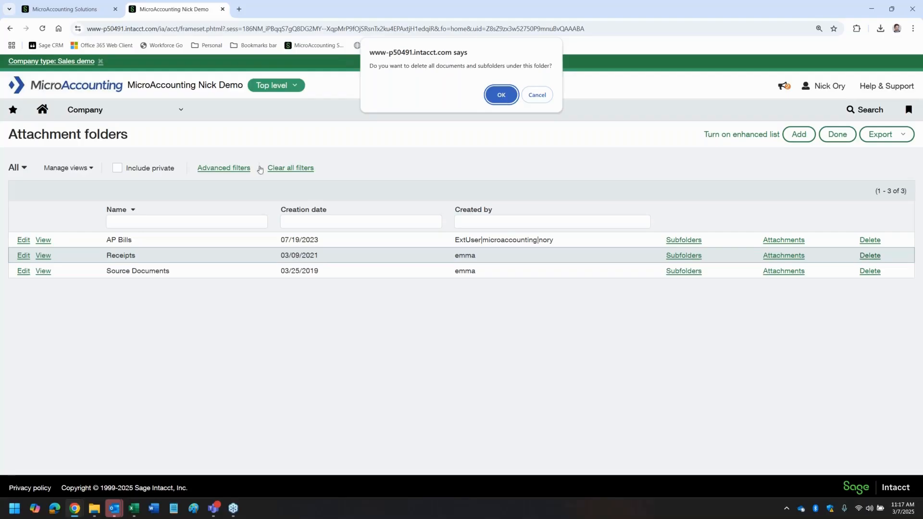
{"action": "left_click", "coordinate": [537, 95]}
- Look at the attachment and attachment folder rights in the Accounting Manager role's Company permissions, and close them without changes
{"action": "left_click", "coordinate": [120, 110]}
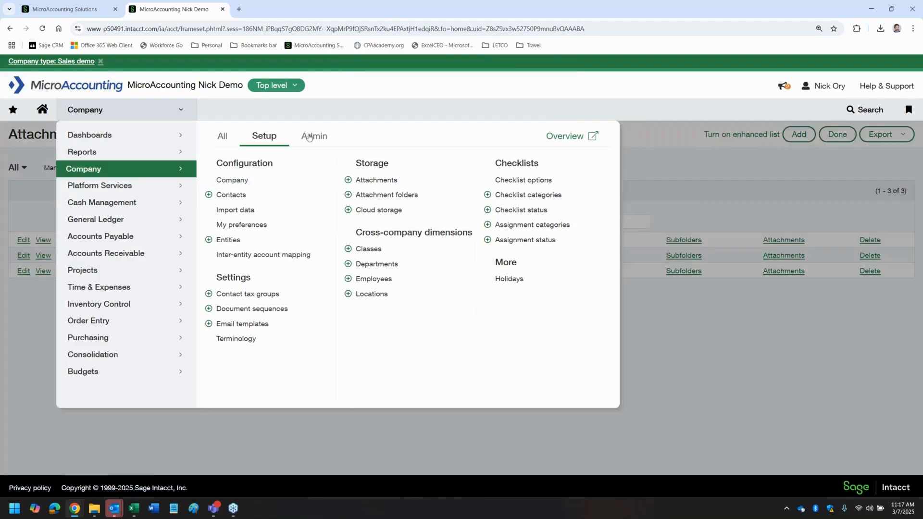
{"action": "left_click", "coordinate": [314, 136]}
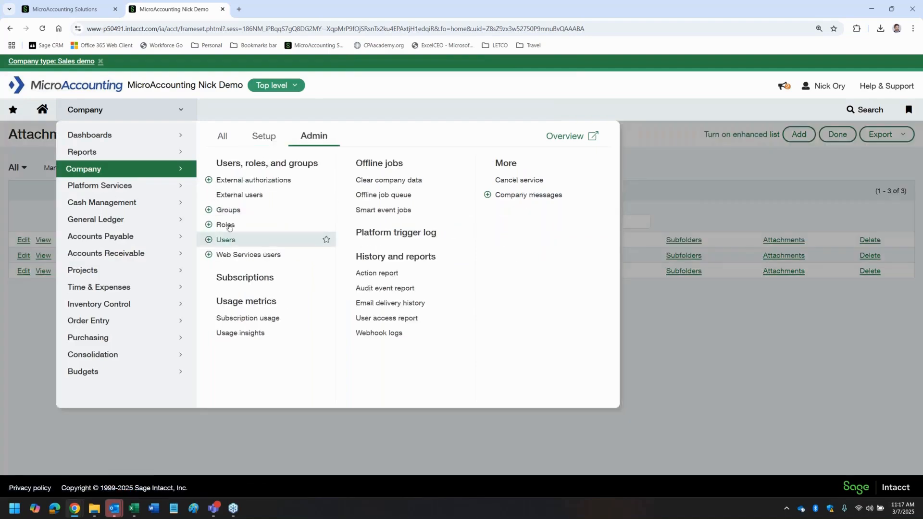
{"action": "left_click", "coordinate": [229, 225]}
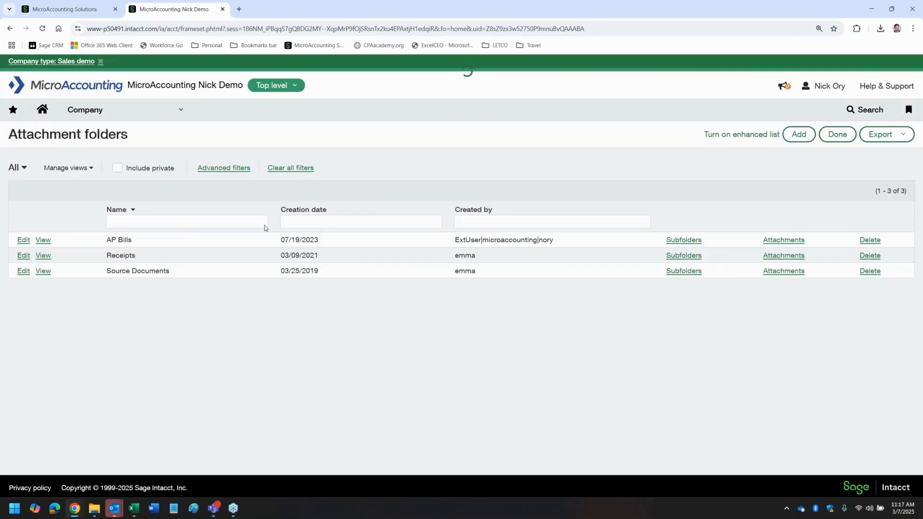
{"action": "left_click", "coordinate": [759, 289]}
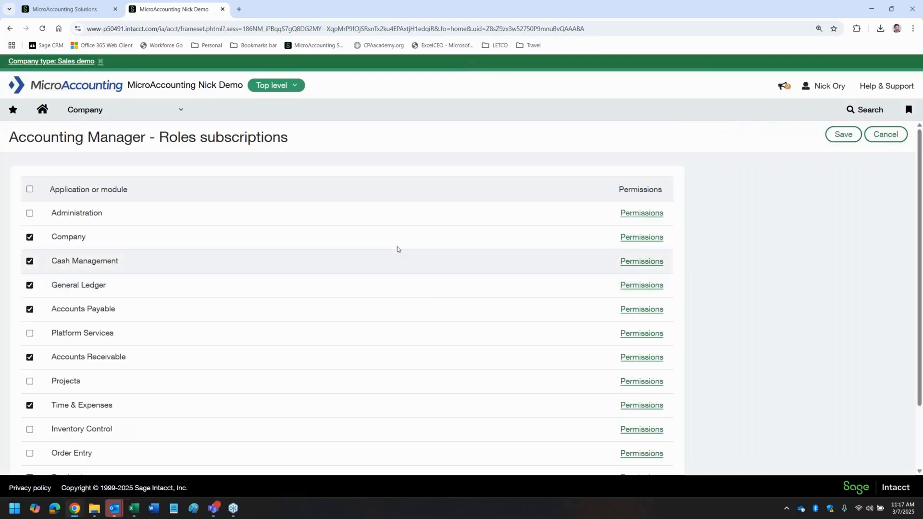
{"action": "left_click", "coordinate": [622, 240]}
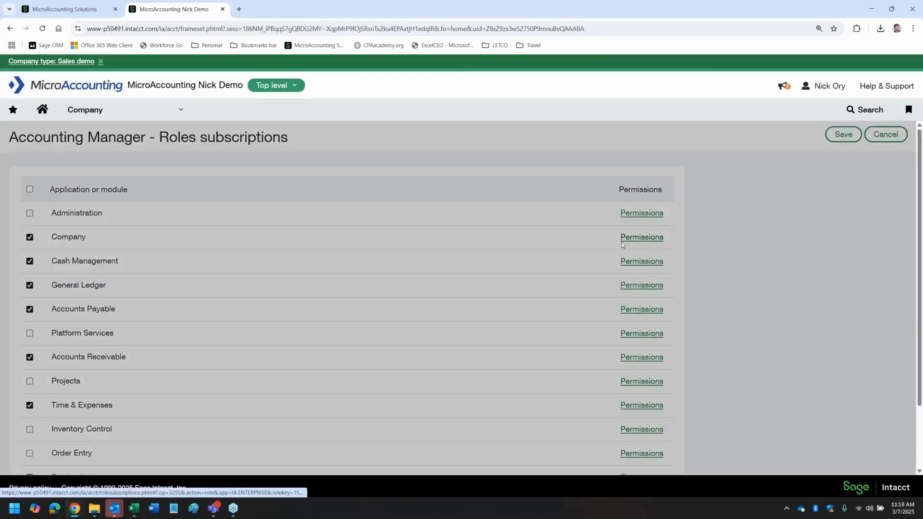
{"action": "scroll", "coordinate": [500, 328], "scroll_direction": "down", "scroll_amount": 3}
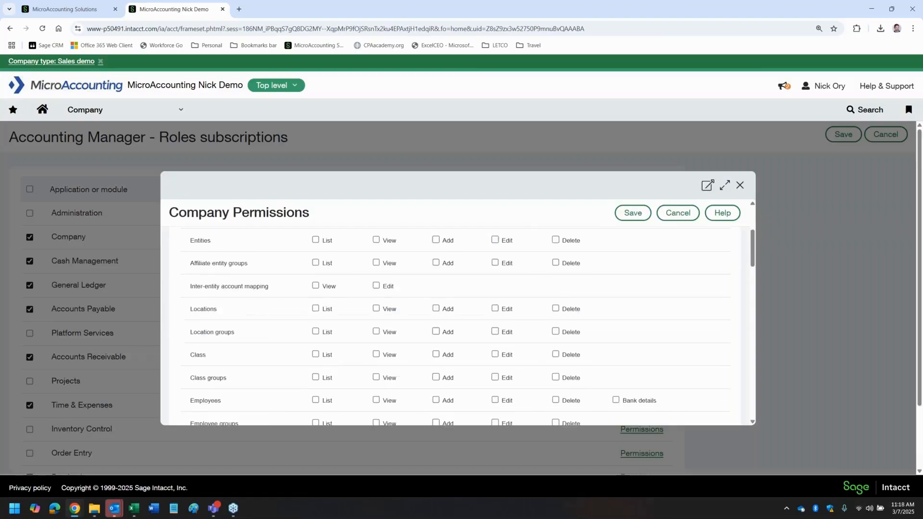
{"action": "scroll", "coordinate": [455, 326], "scroll_direction": "down", "scroll_amount": 6}
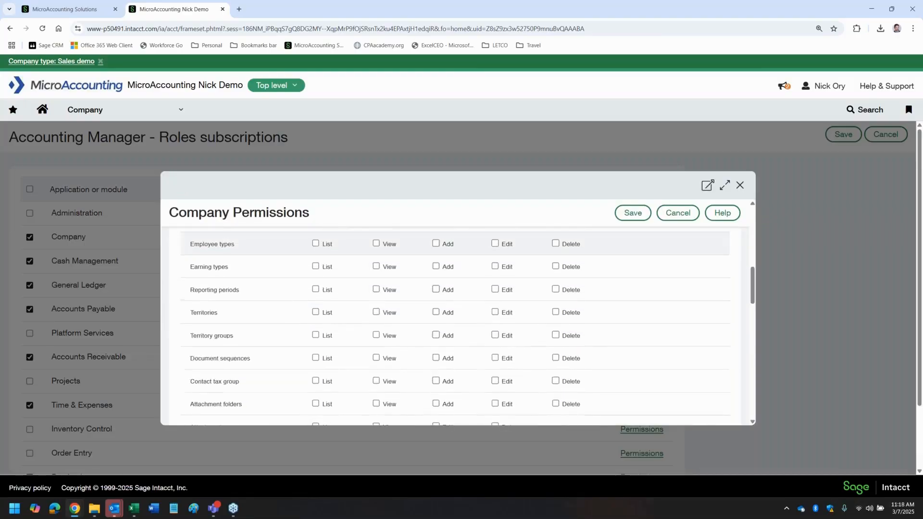
{"action": "scroll", "coordinate": [412, 377], "scroll_direction": "down", "scroll_amount": 1}
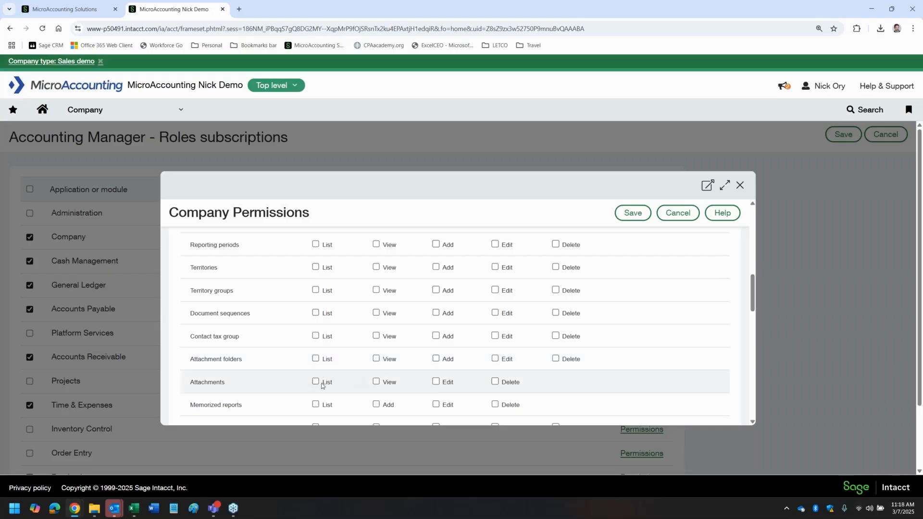
{"action": "left_click", "coordinate": [740, 185]}
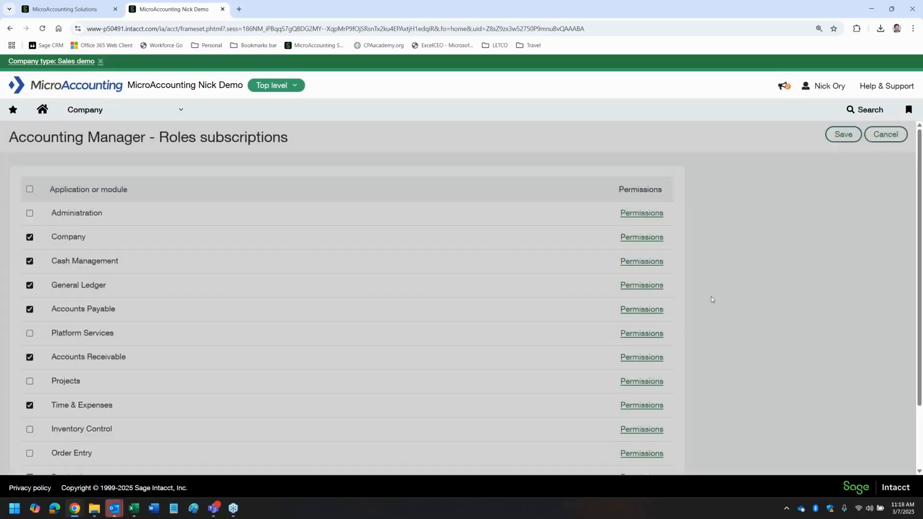
- Try to delete the Receipts attachment folder with all its documents and subfolders, and return to the attachment folders list
{"action": "left_click", "coordinate": [180, 110]}
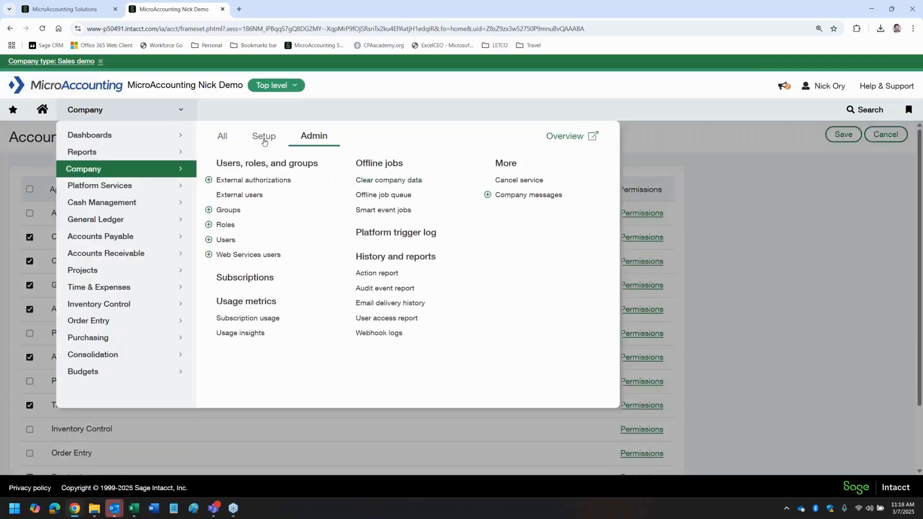
{"action": "left_click", "coordinate": [264, 137]}
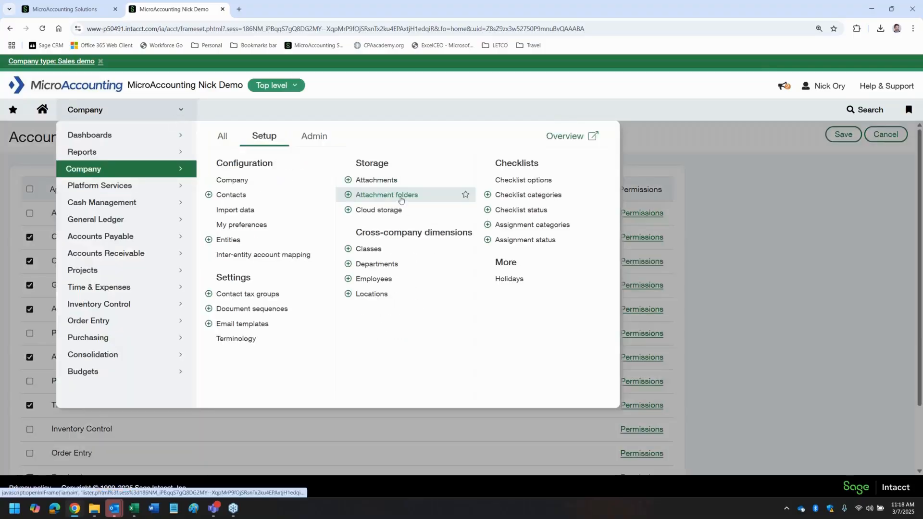
{"action": "left_click", "coordinate": [400, 197]}
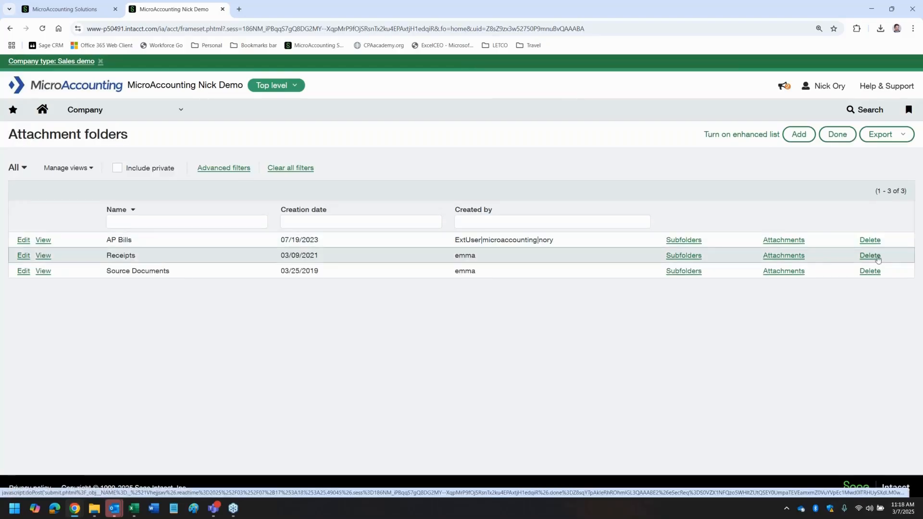
{"action": "left_click", "coordinate": [871, 256]}
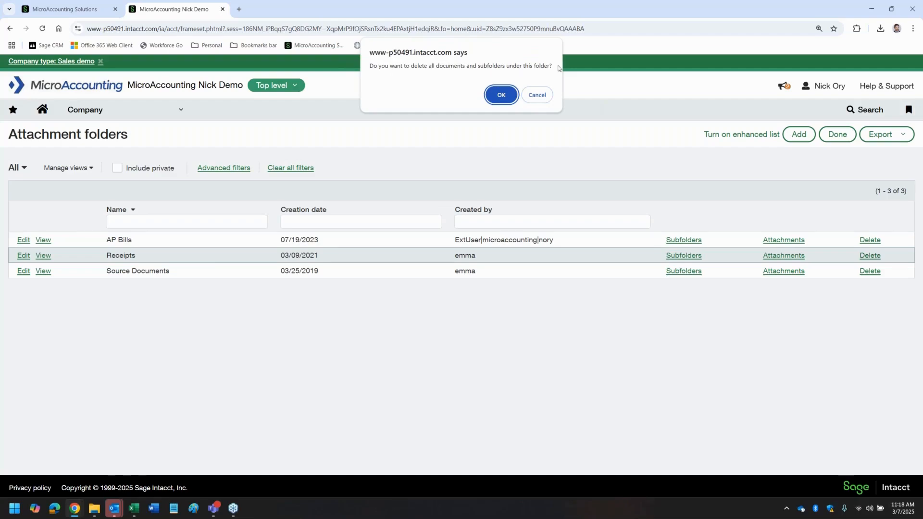
{"action": "left_click", "coordinate": [494, 97]}
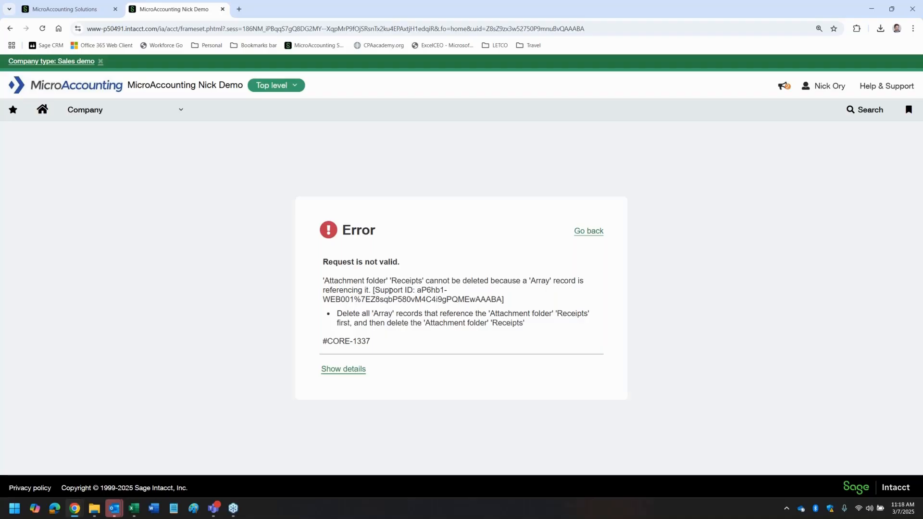
{"action": "left_click", "coordinate": [590, 232]}
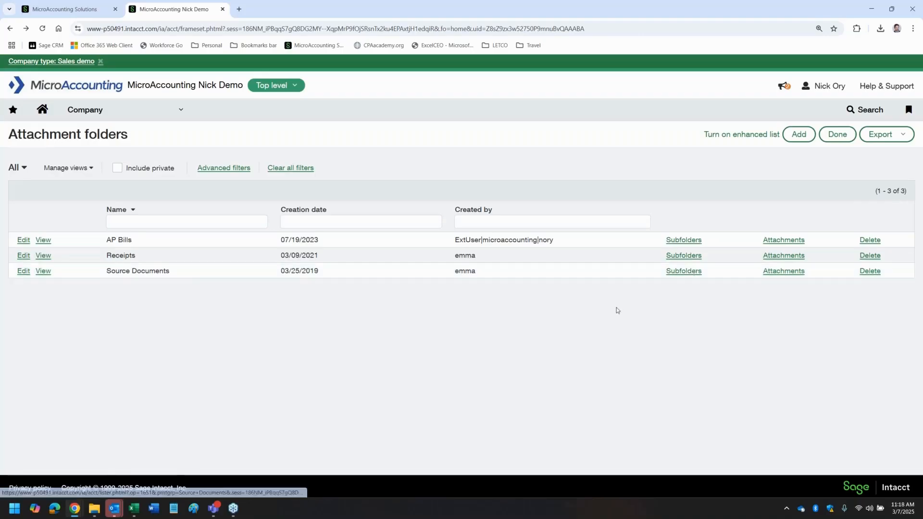